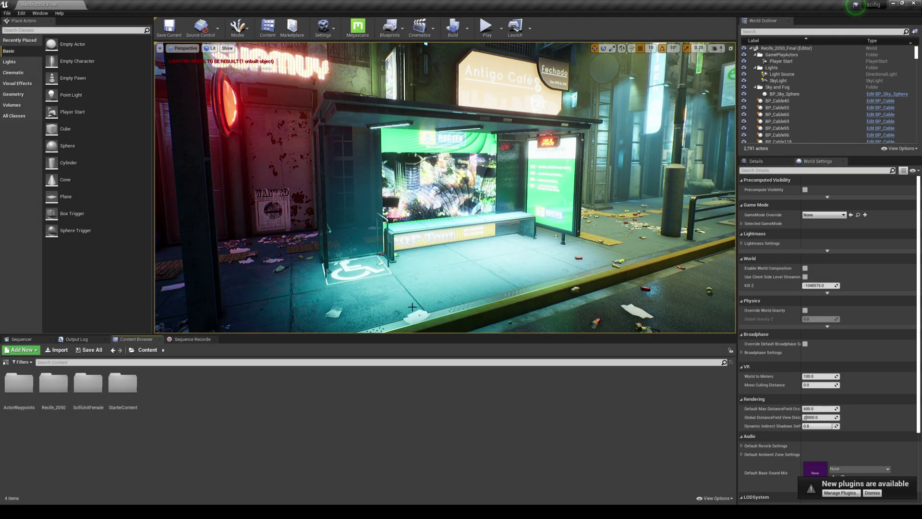
Swing the viewport around the bus stop scene to look it over.
right_click_drag(442, 291, 356, 291)
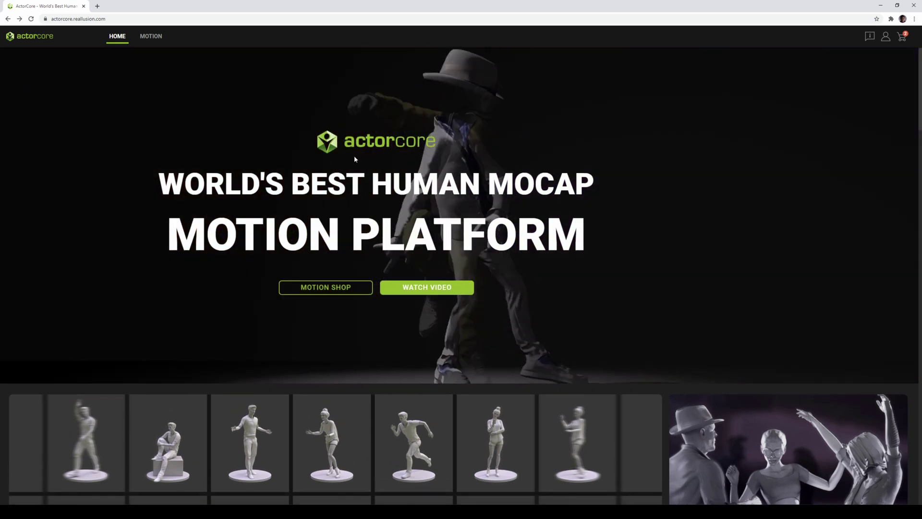
Filter ActorCore motions to Free, nudge Unreal's view toward the bus stop, and preview Walk while thinking.
left_click(153, 40)
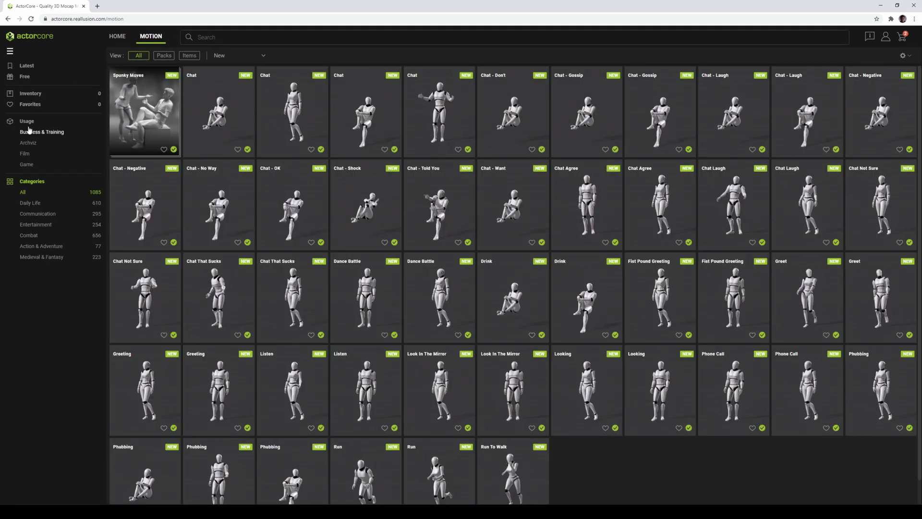
left_click(25, 76)
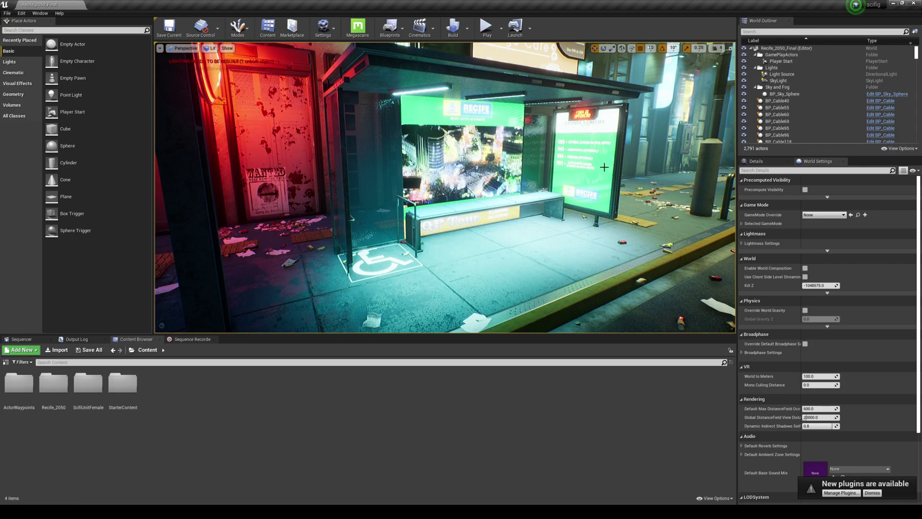
right_click_drag(604, 167, 576, 206)
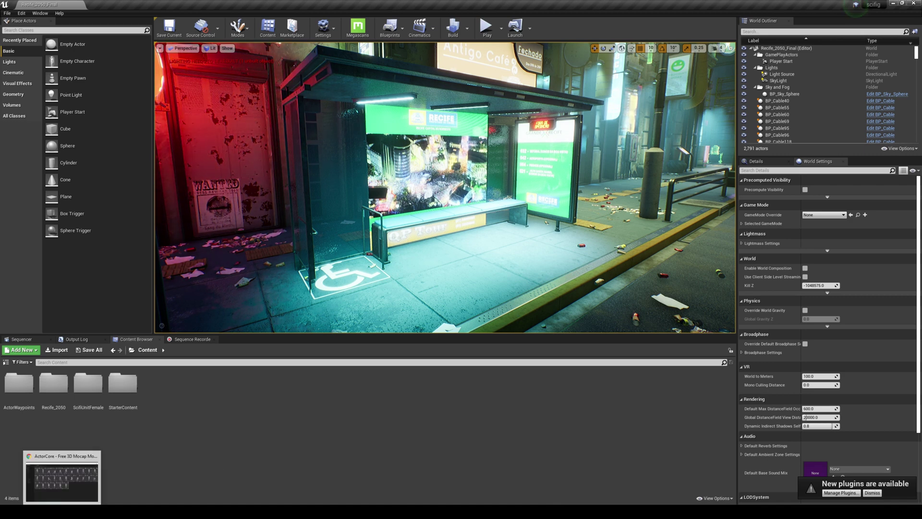
left_click(62, 475)
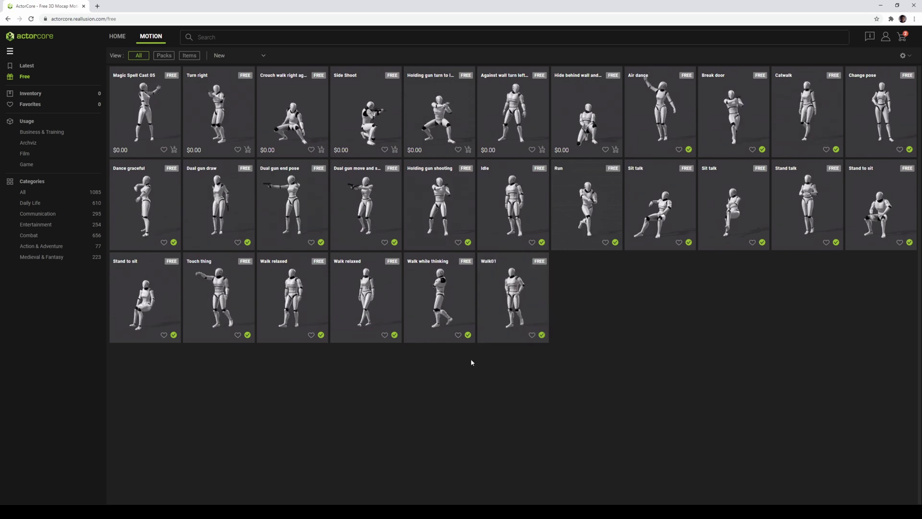
left_click(440, 297)
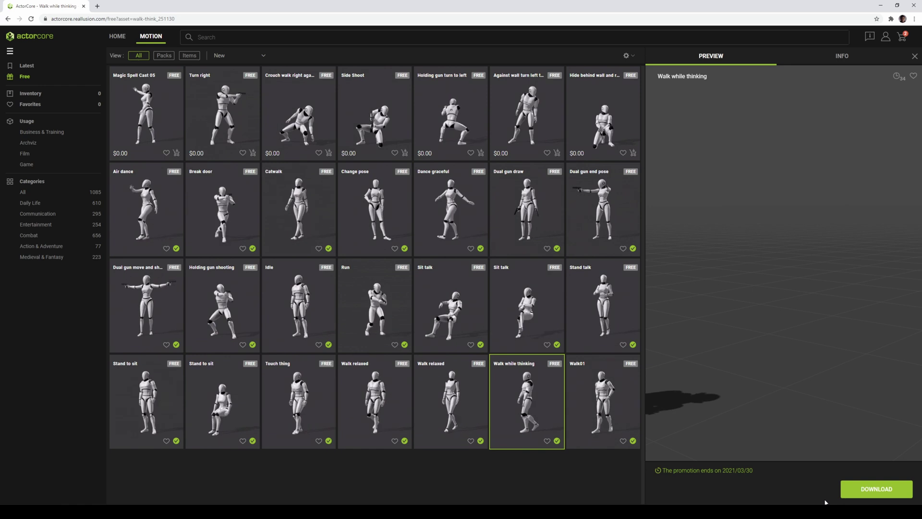
Turn the Walk while thinking preview, then preview Walk01 and return to ActorCore's home page.
mouse_move(804, 415)
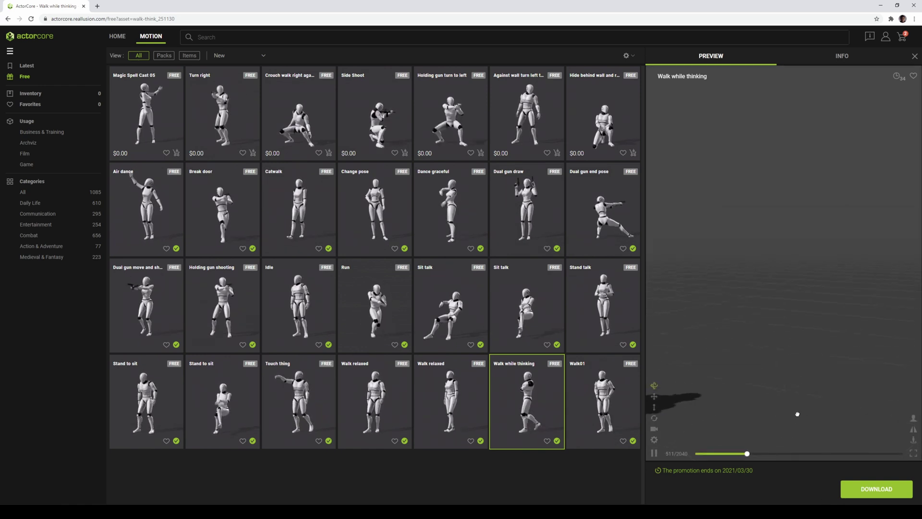
left_click_drag(796, 414, 757, 354)
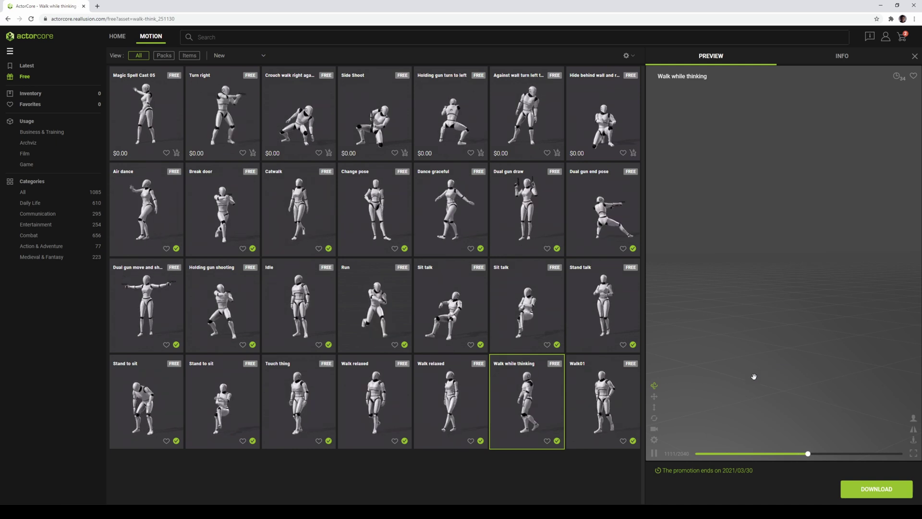
left_click(615, 400)
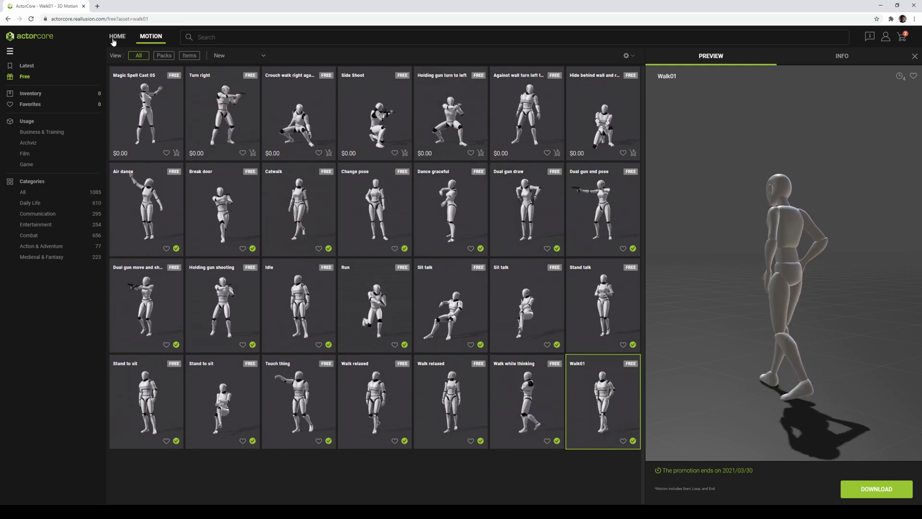
left_click(33, 36)
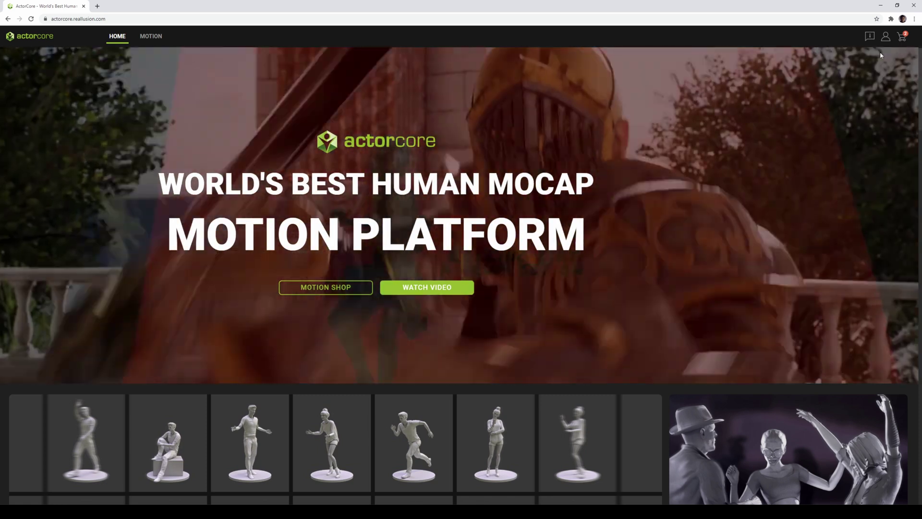
Open ActorCore's Auto Setup for Unreal Engine page from the help menu.
mouse_move(870, 37)
left_click(824, 58)
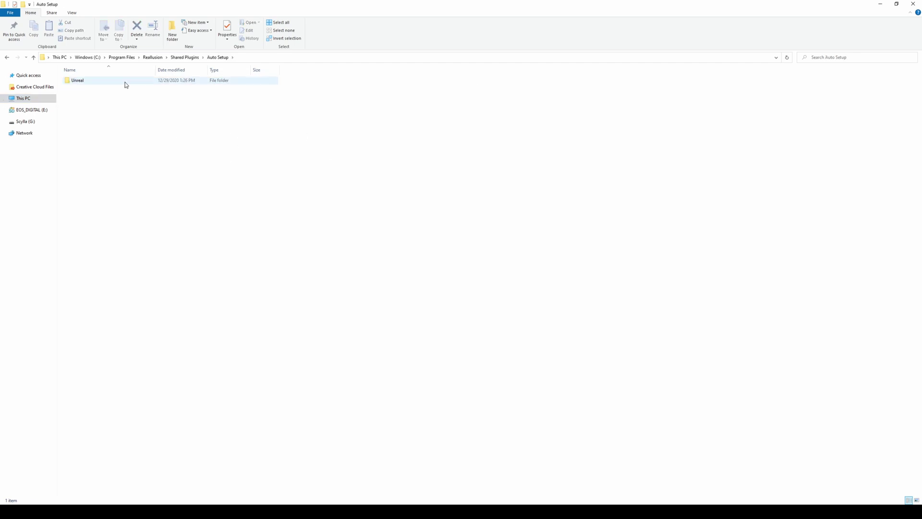
Copy Content, Plugins and readme from Unreal > Auto Setup 1.11 for Unreal 4.25.
double_click(126, 85)
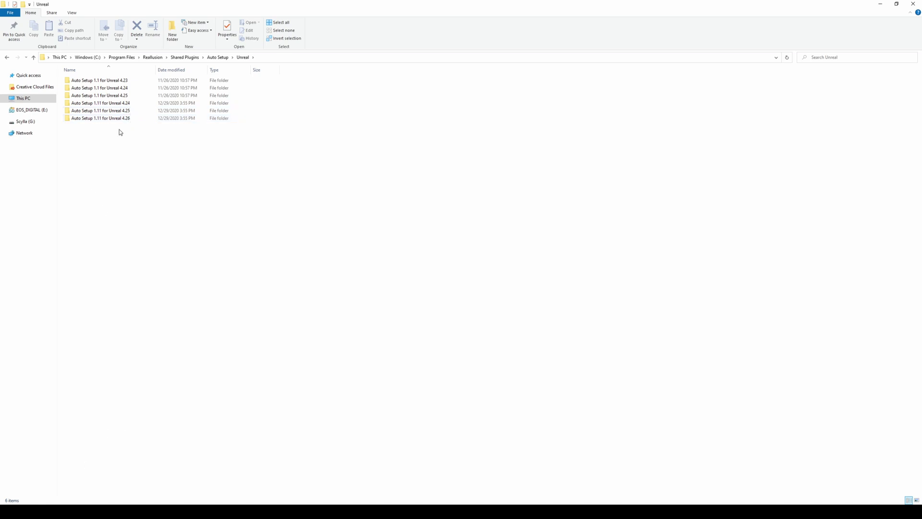
double_click(127, 112)
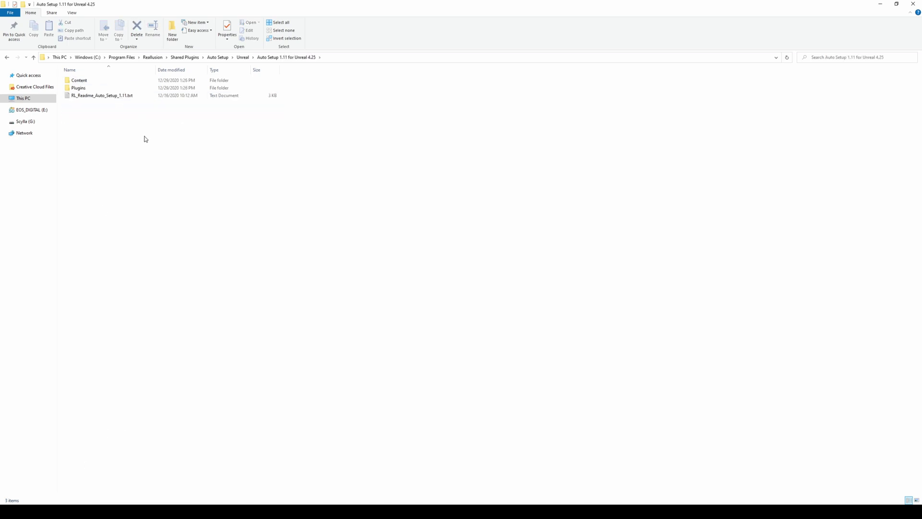
left_click_drag(106, 120, 81, 79)
right_click(82, 80)
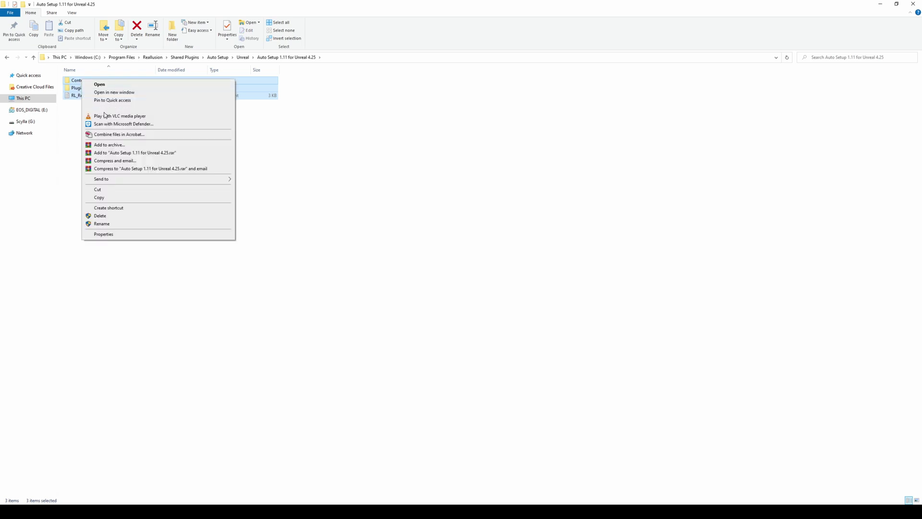
left_click(100, 198)
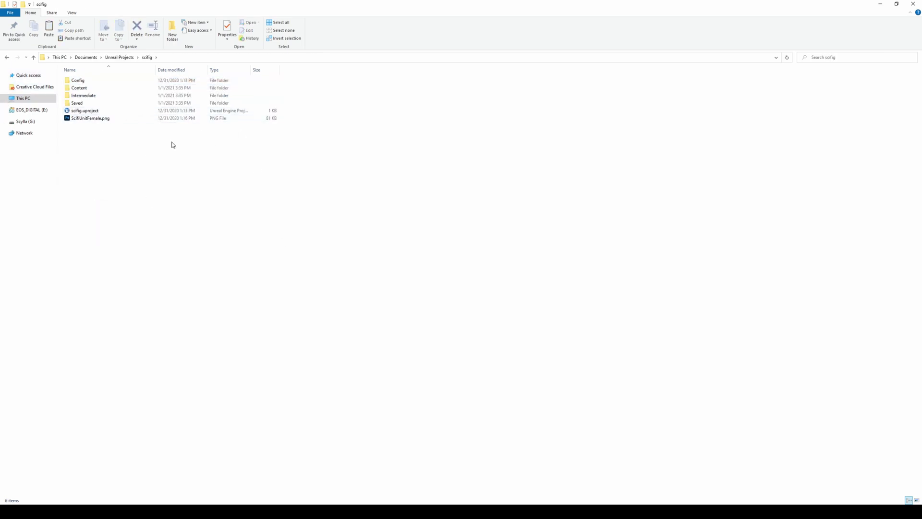
Paste the three items into the scifig project folder and check its Plugins folder.
right_click(196, 169)
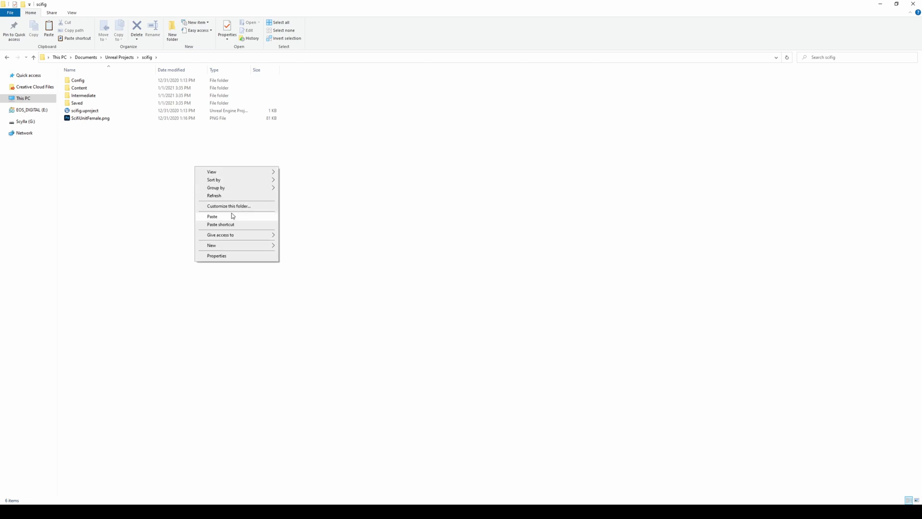
left_click(217, 216)
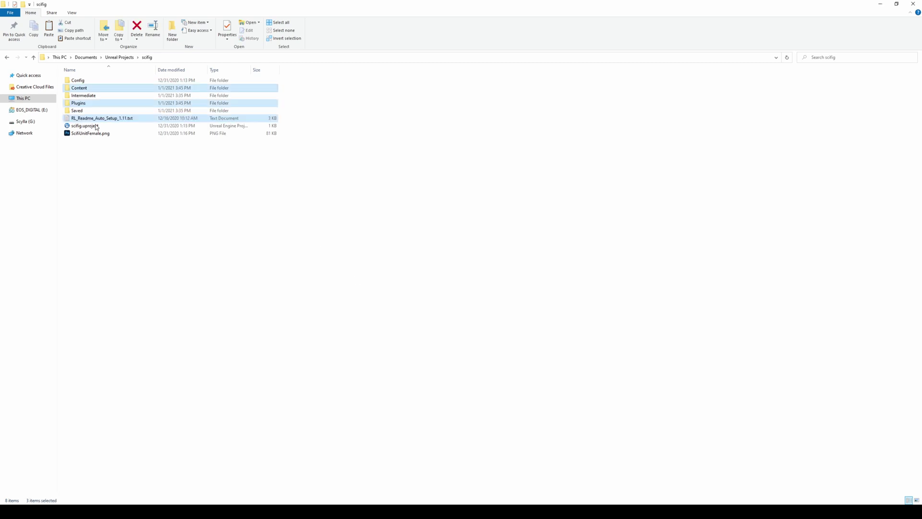
left_click(115, 180)
double_click(78, 104)
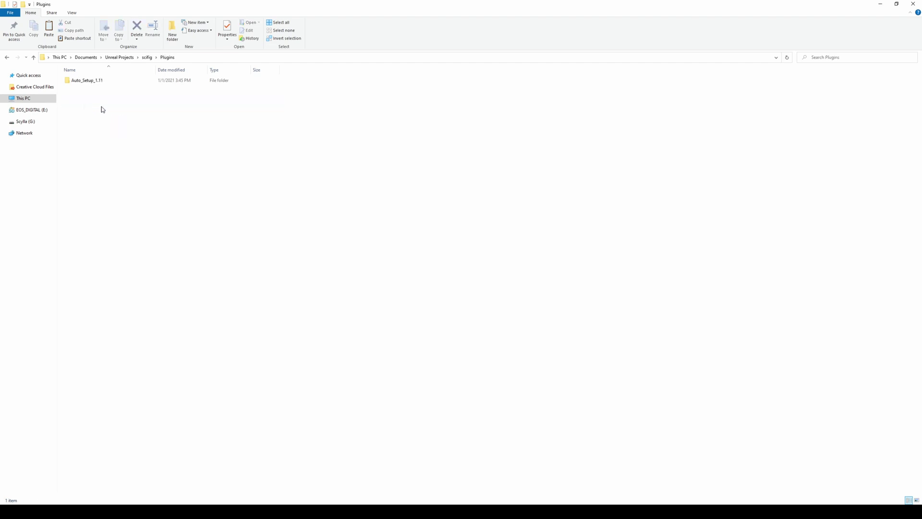
left_click(8, 57)
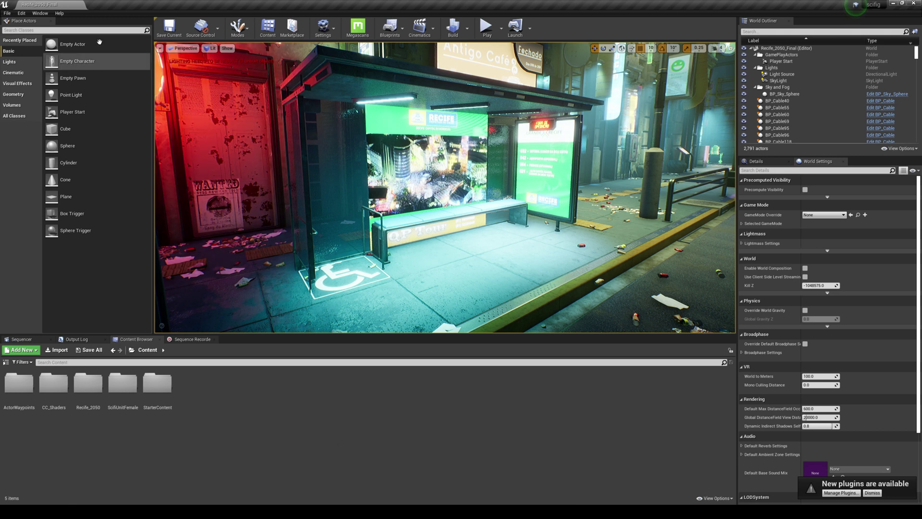
Create a new folder named CC at the root of the Content Browser's Content.
left_click(7, 13)
left_click(432, 240)
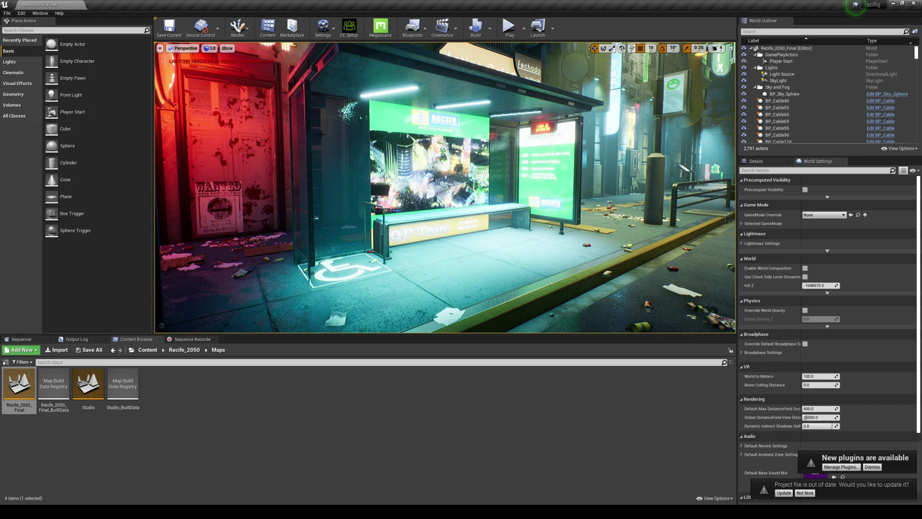
left_click(148, 350)
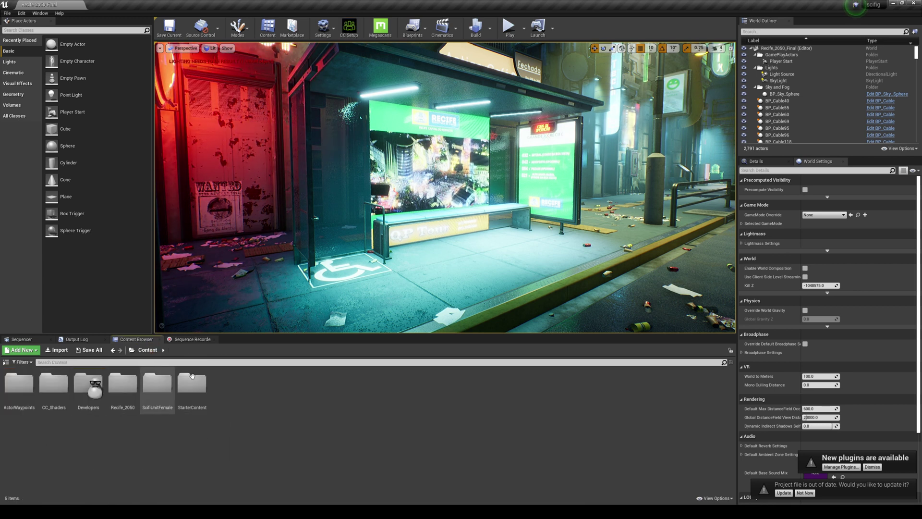
right_click(253, 402)
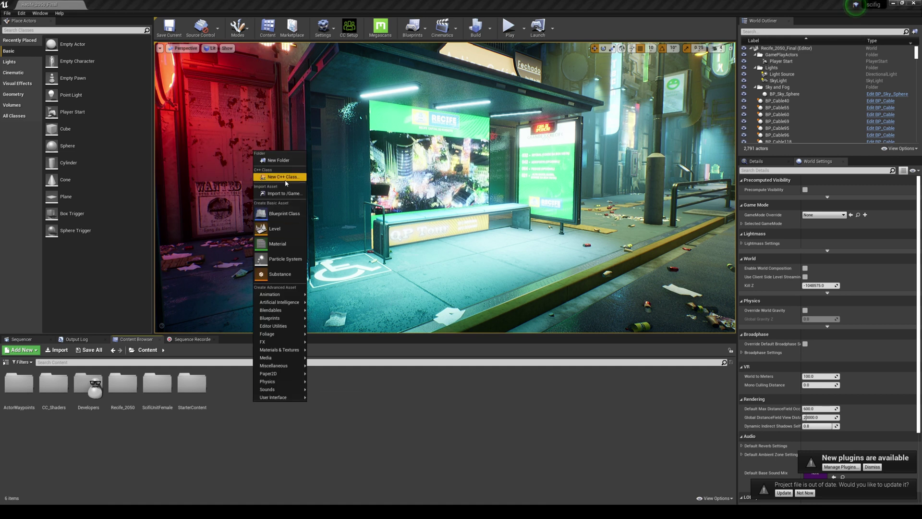
left_click(278, 160)
type("CC")
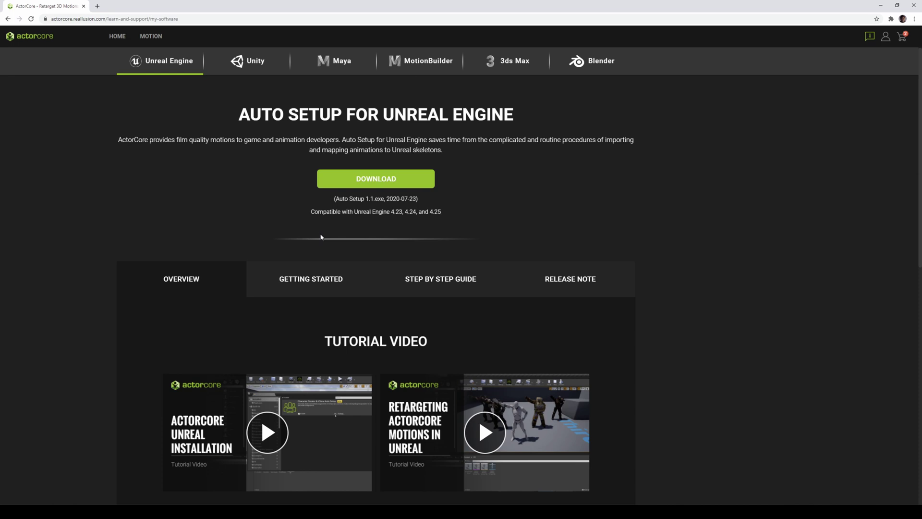
Open the Walk while thinking motion from ActorCore's free motions.
left_click(151, 36)
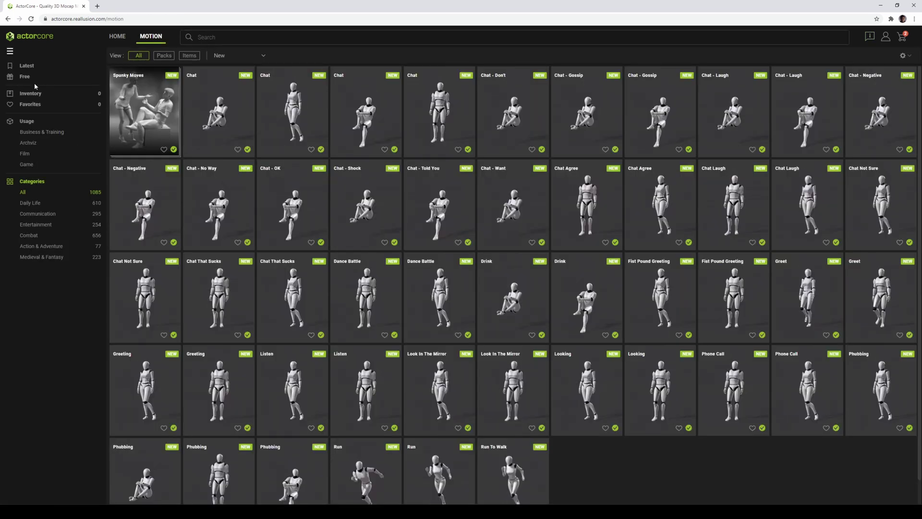
left_click(34, 78)
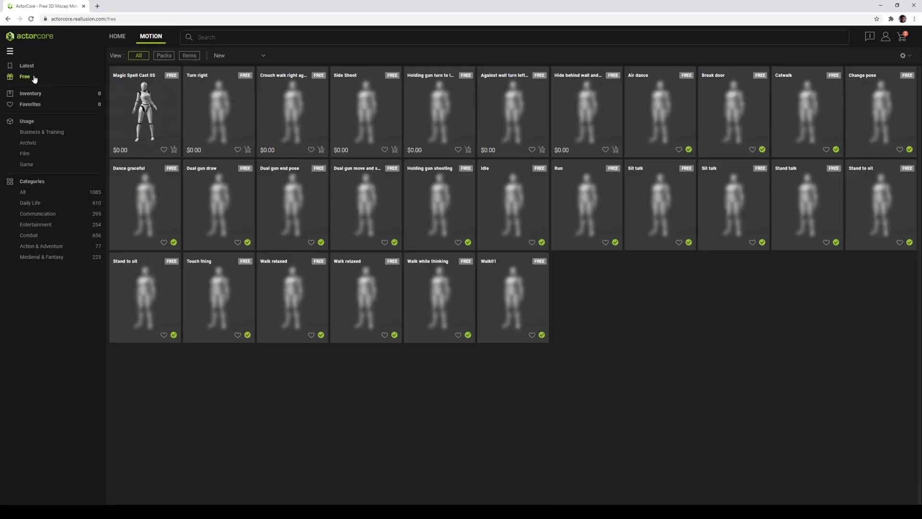
left_click(441, 310)
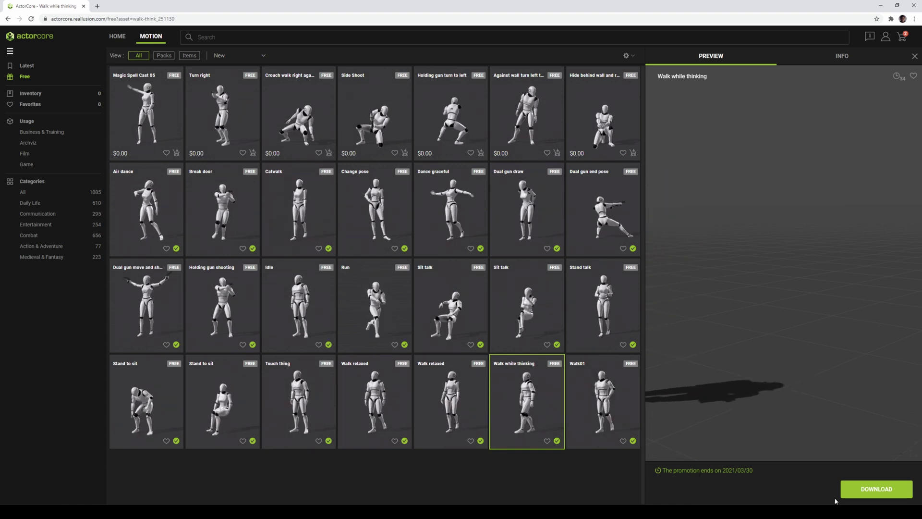
Set the motion's download to Unreal format with Export with Mesh ticked.
left_click(860, 491)
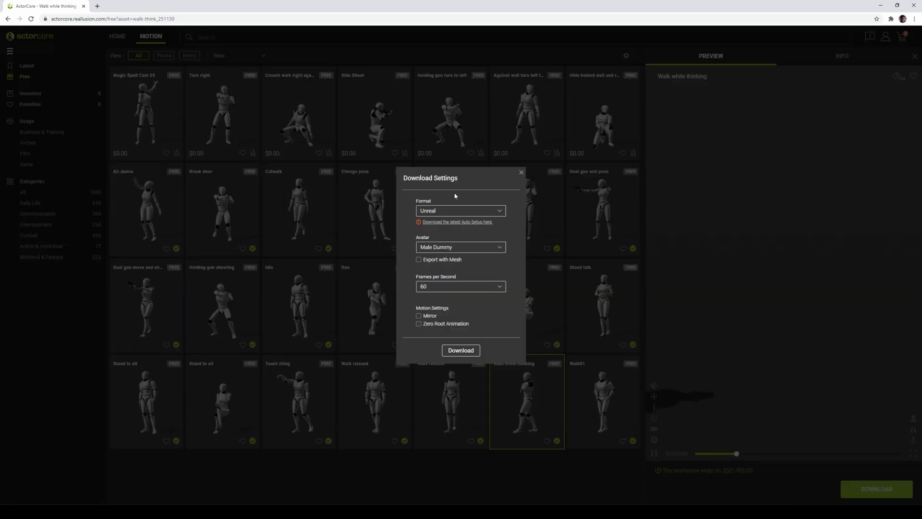
left_click(438, 212)
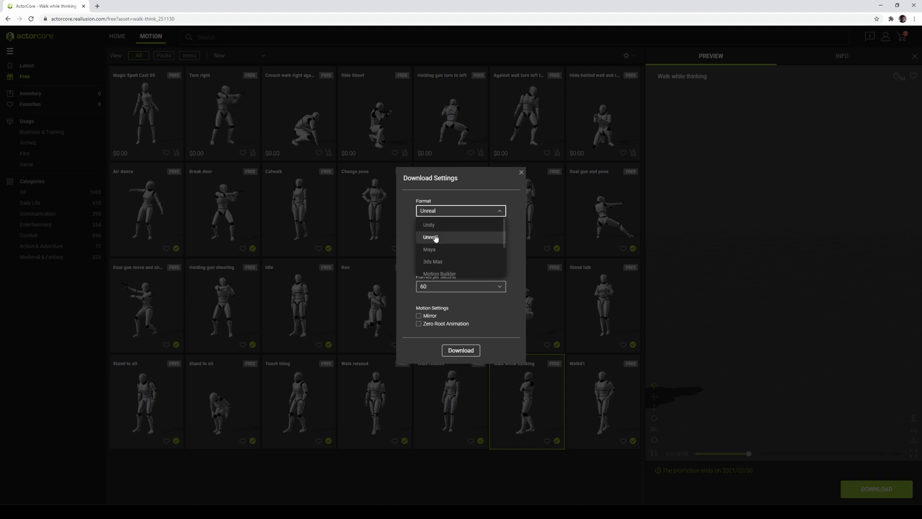
left_click(433, 239)
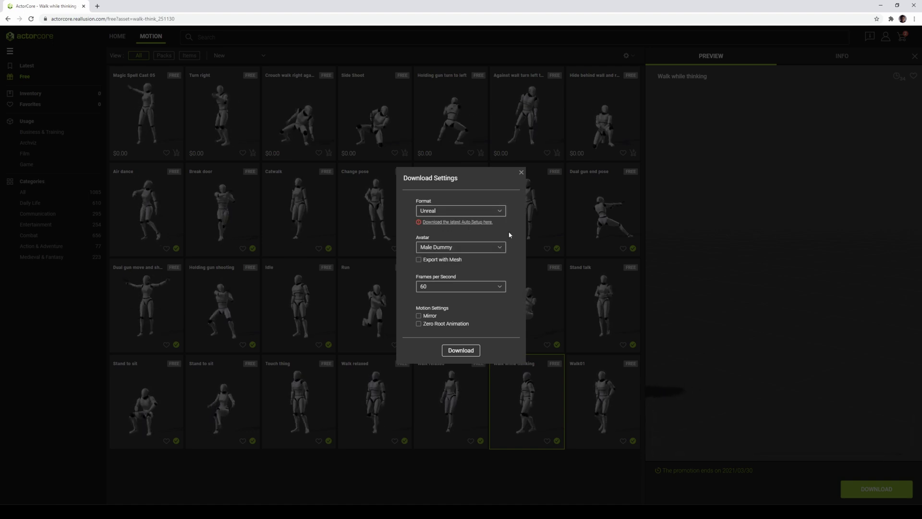
left_click(424, 259)
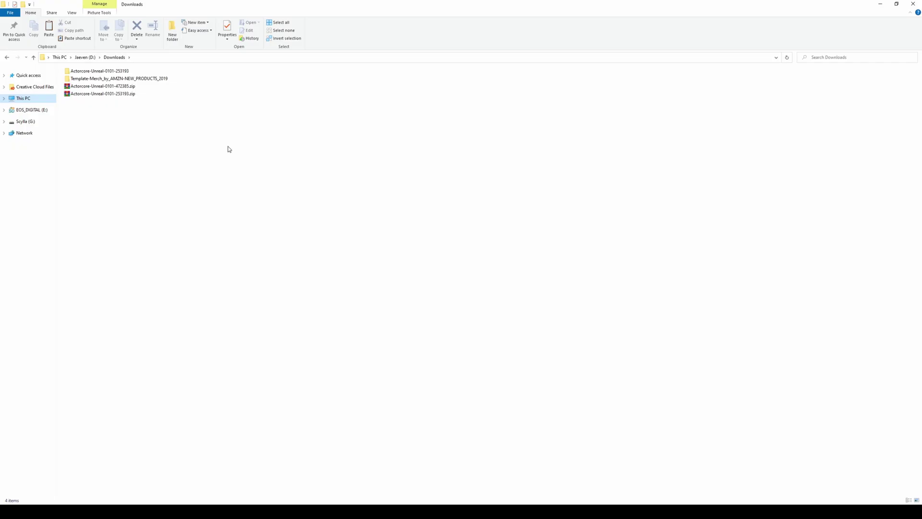
Extract Actorcore-Unreal-0101-472385.zip to its default destination folder.
right_click(116, 88)
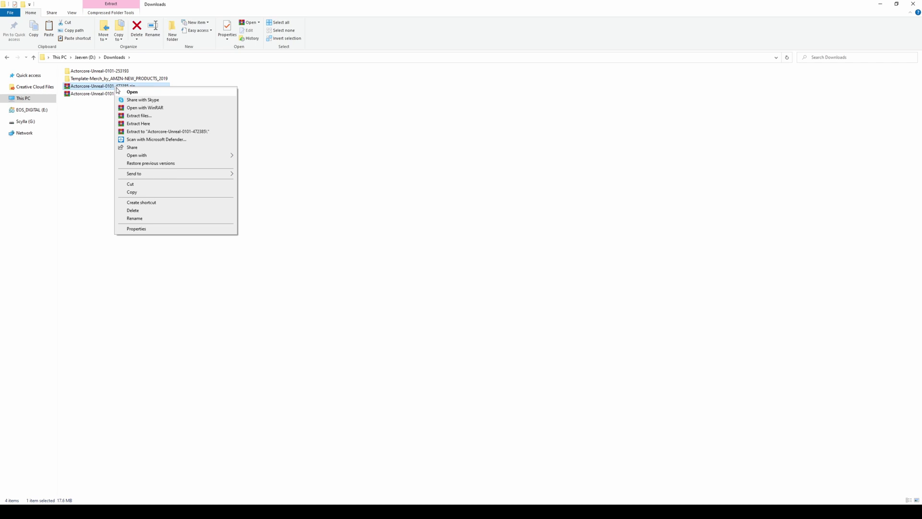
left_click(135, 116)
left_click(481, 335)
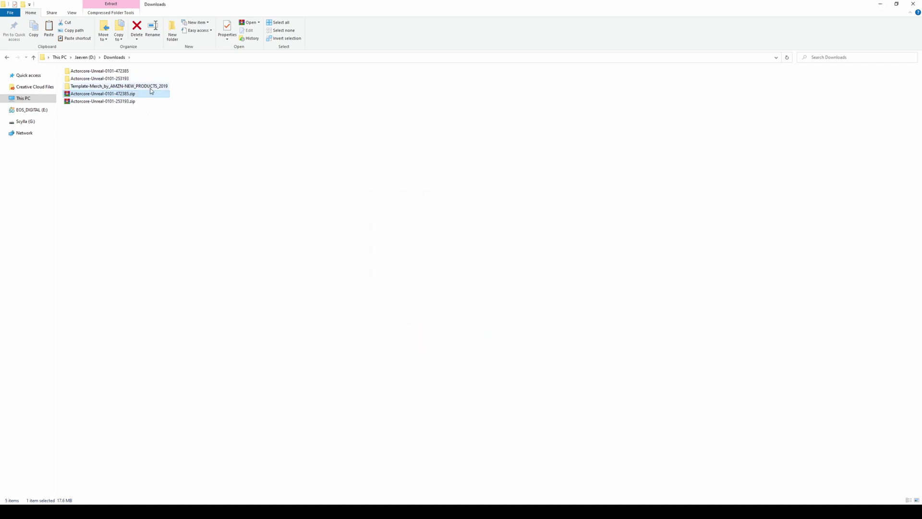
Browse the extracted folder's Avatar and Motion subfolders.
double_click(116, 71)
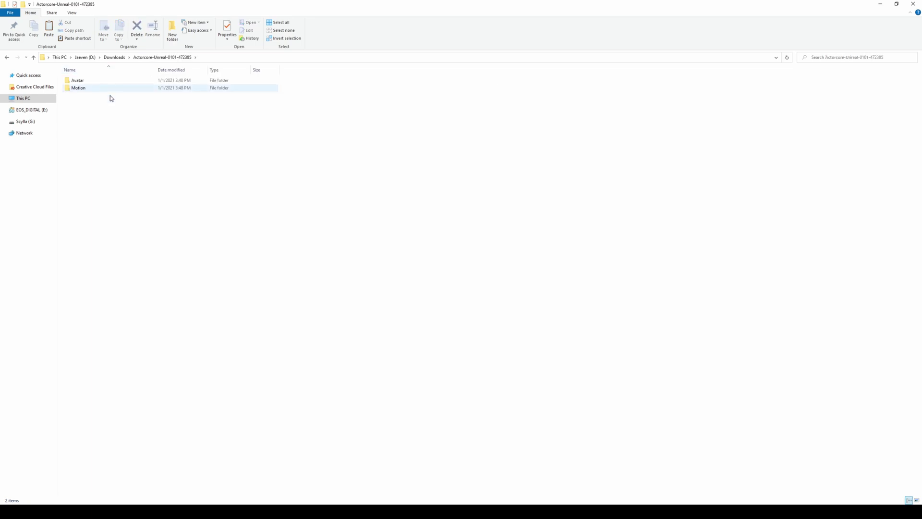
double_click(90, 82)
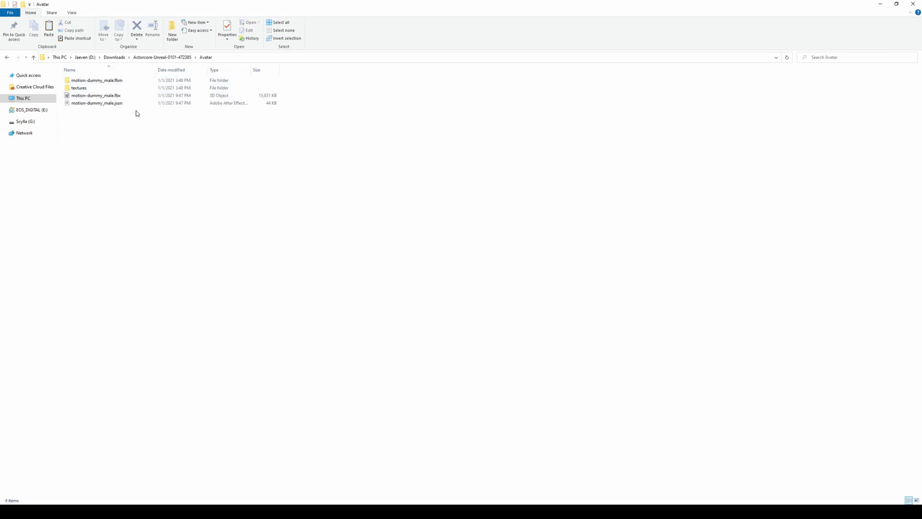
left_click(7, 57)
double_click(99, 89)
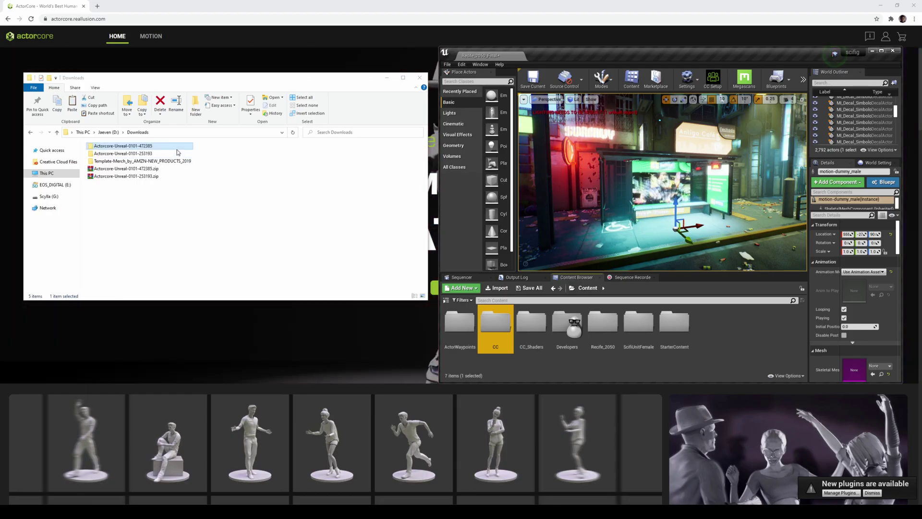
Drag motion-dummy_male.fbx from the Avatar folder into Unreal's CC folder.
double_click(172, 146)
double_click(494, 332)
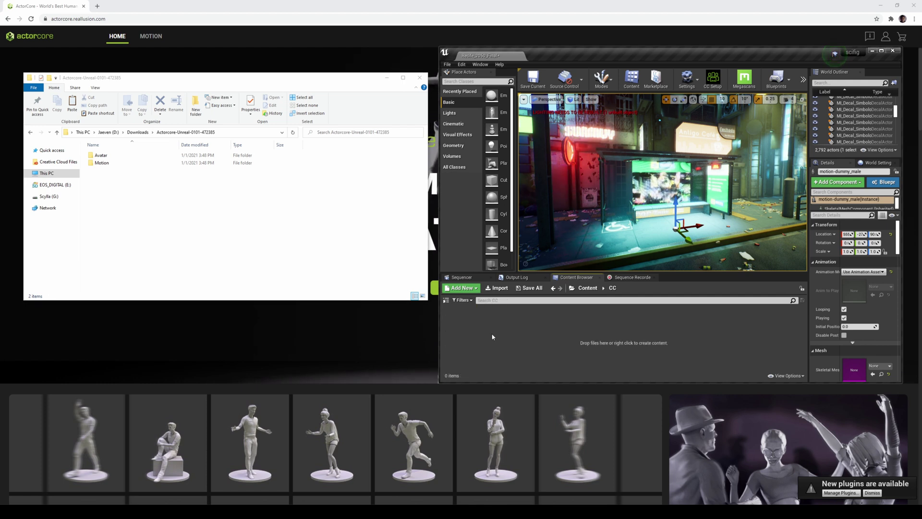
double_click(101, 155)
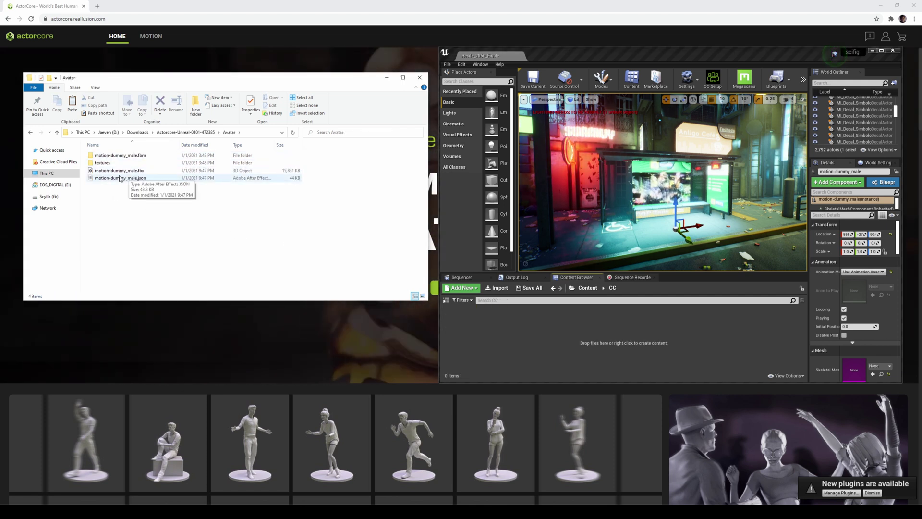
left_click_drag(119, 170, 545, 368)
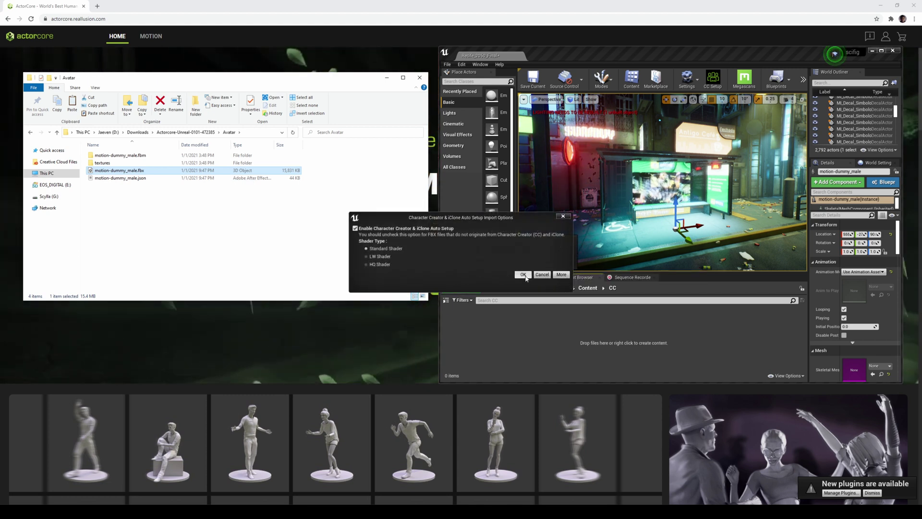
Accept Auto Setup, keep Animated Time, enable Use T0 As Ref Pose, and import.
left_click(523, 274)
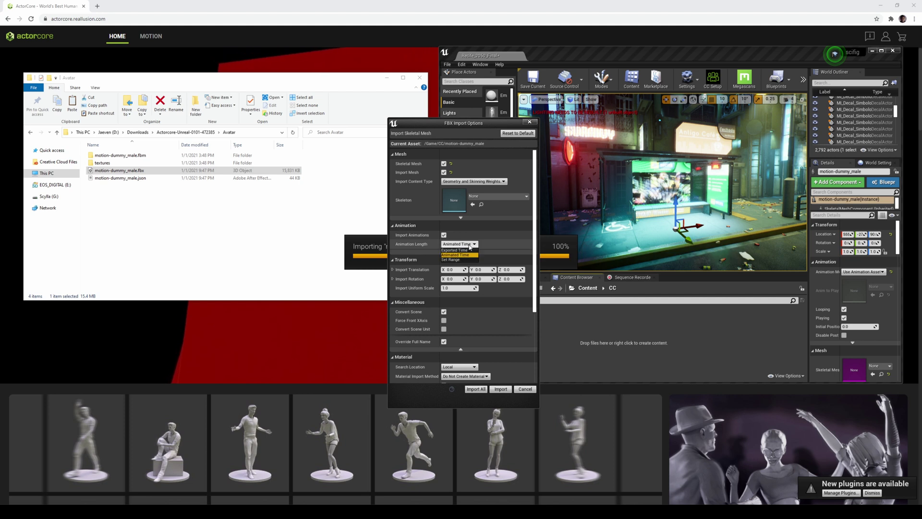
left_click(469, 255)
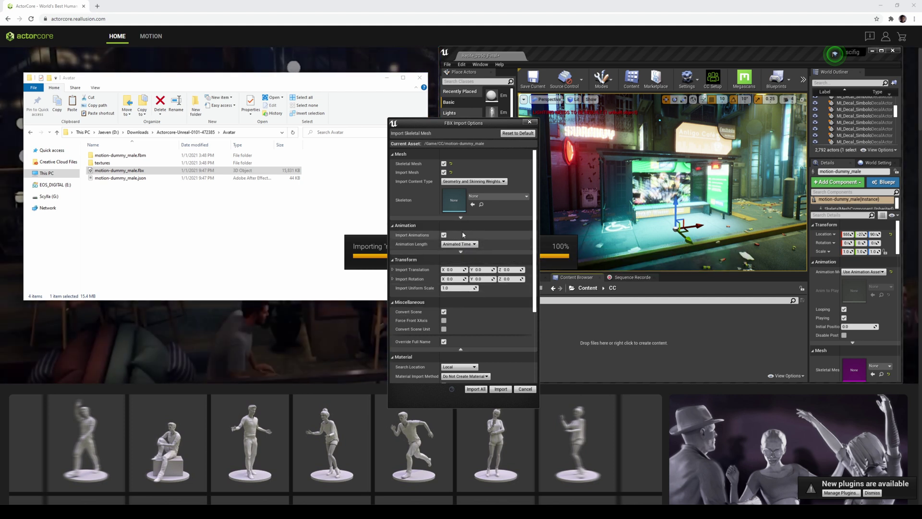
left_click(460, 217)
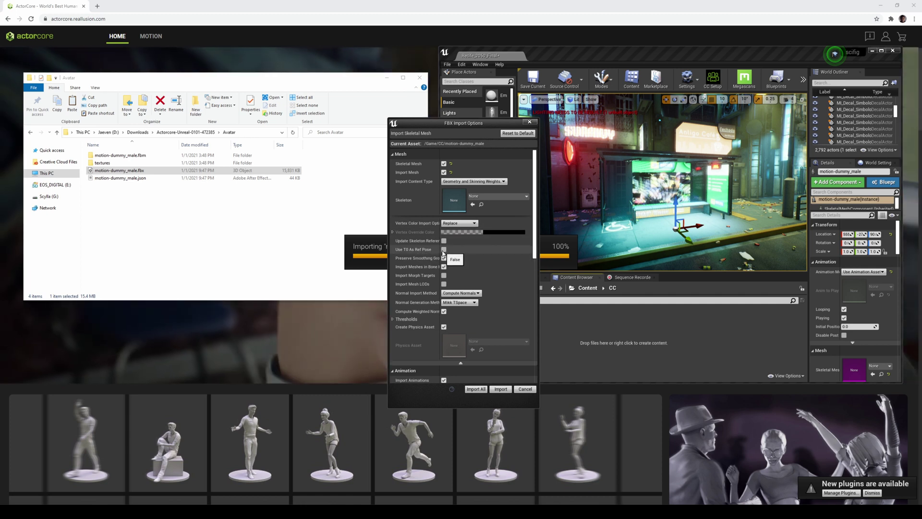
left_click(443, 249)
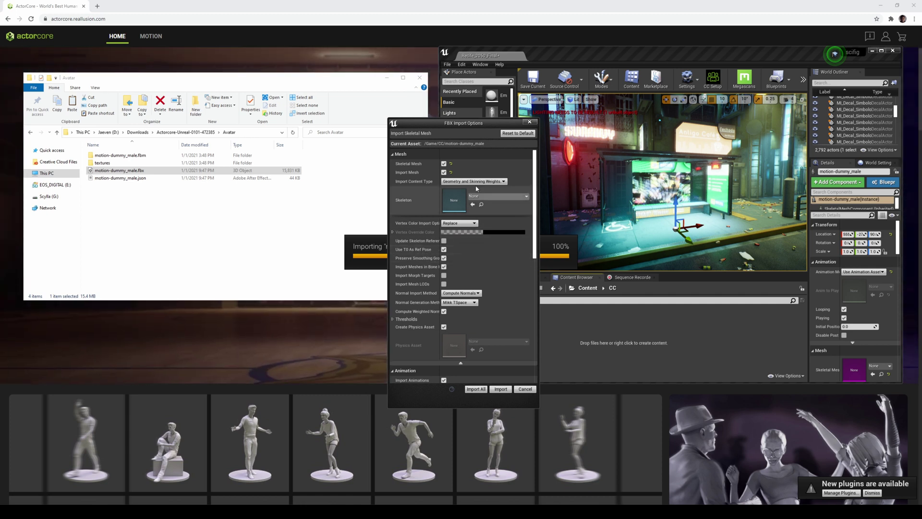
scroll(511, 315, "down", 1)
scroll(512, 315, "down", 15)
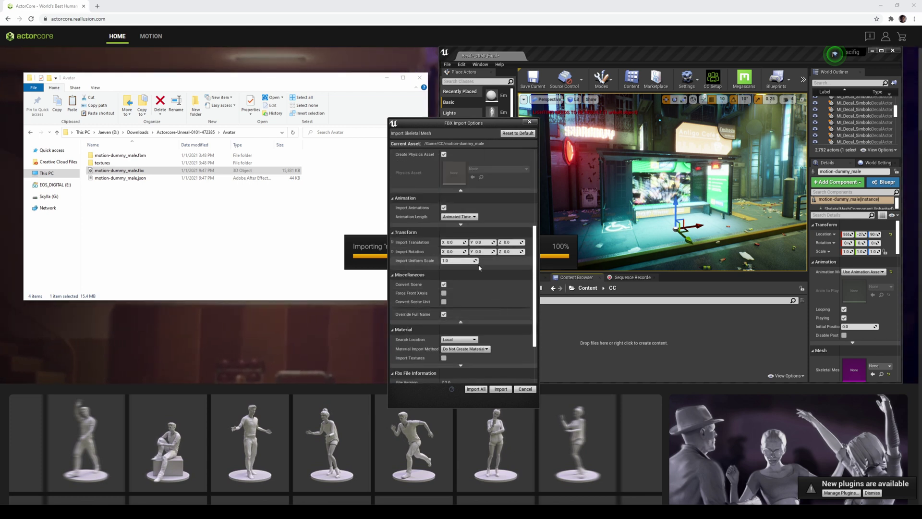
left_click(500, 389)
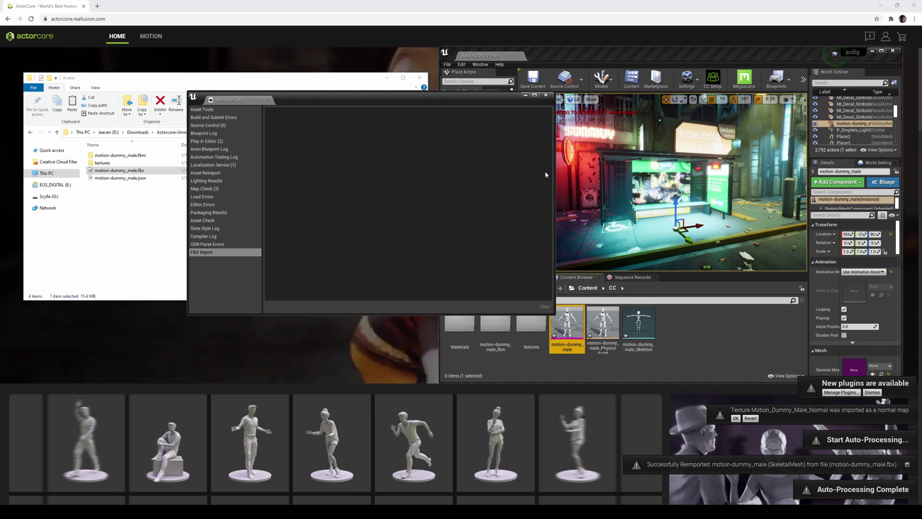
Close the message log and drag walk-think_251130.fbx from Motion into the CC folder.
left_click(546, 96)
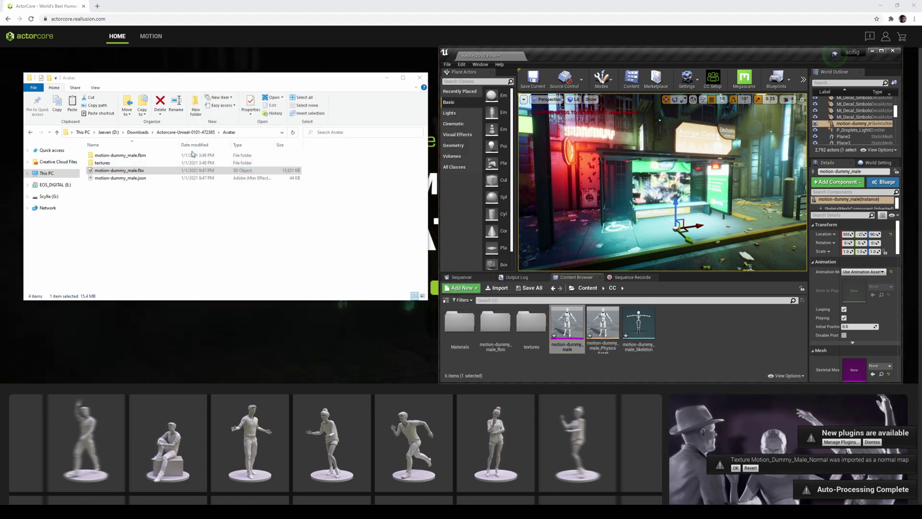
left_click(192, 133)
double_click(118, 164)
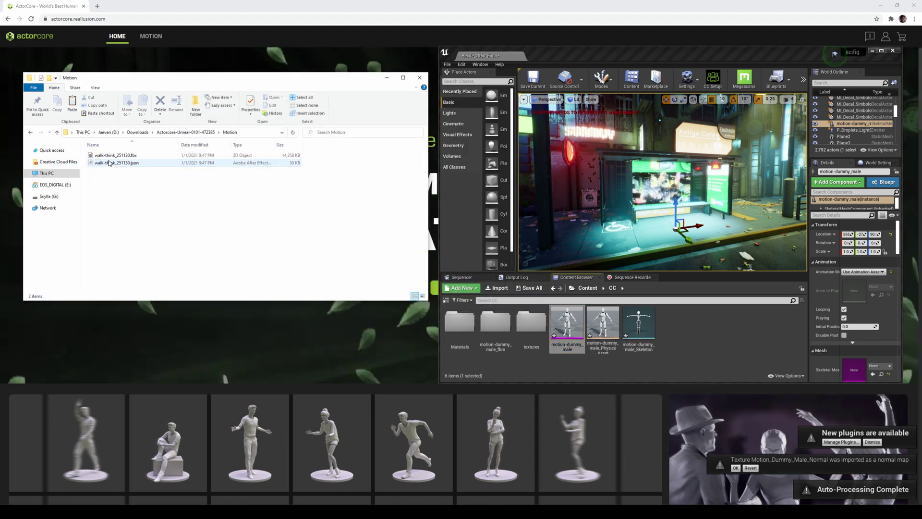
left_click_drag(115, 155, 706, 335)
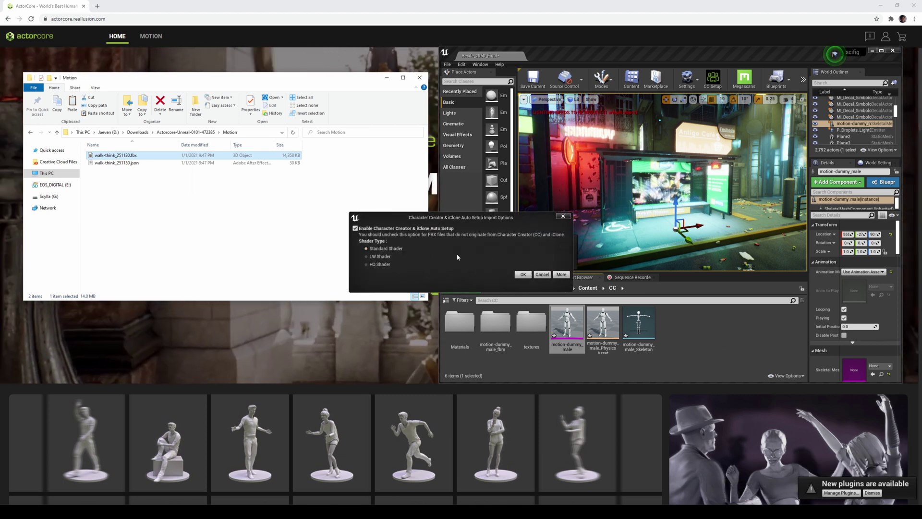
Accept Auto Setup, keep the motion-dummy_male skeleton, and import the walk animation.
left_click(523, 274)
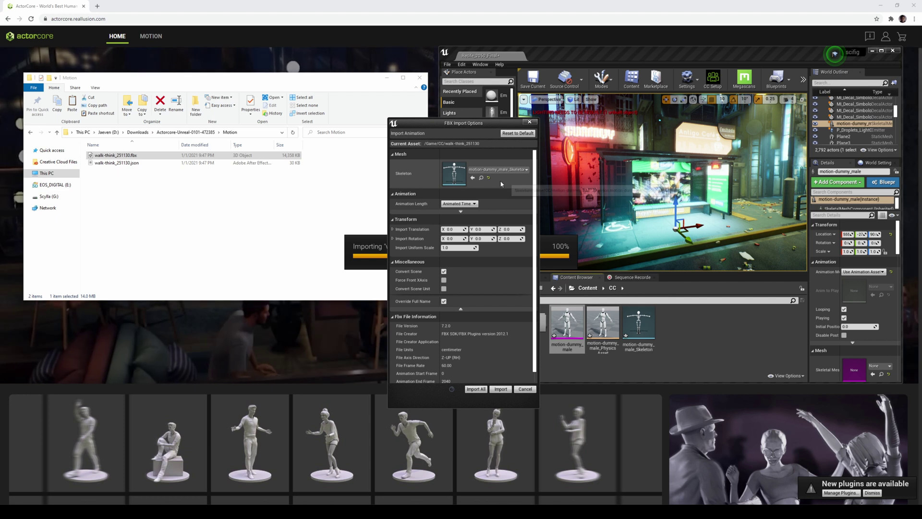
left_click(461, 211)
scroll(469, 298, "down", 3)
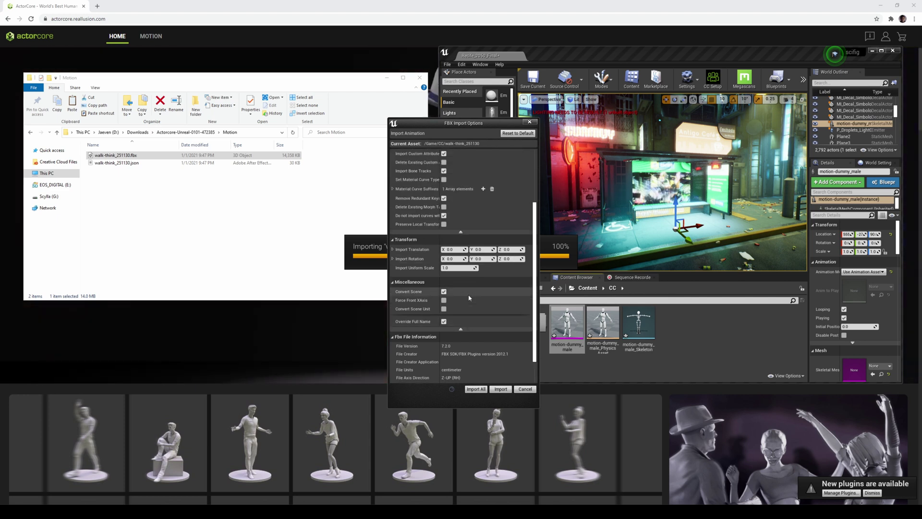
scroll(469, 298, "up", 3)
scroll(469, 298, "up", 2)
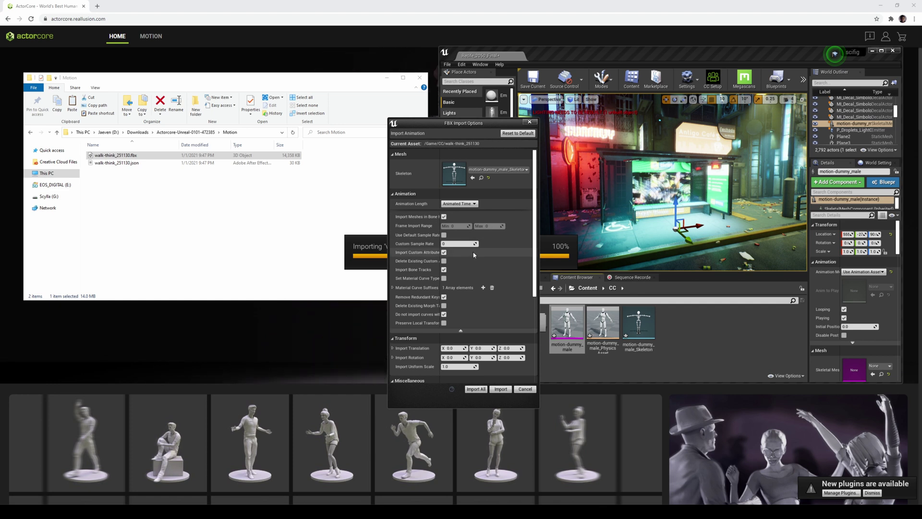
left_click(501, 389)
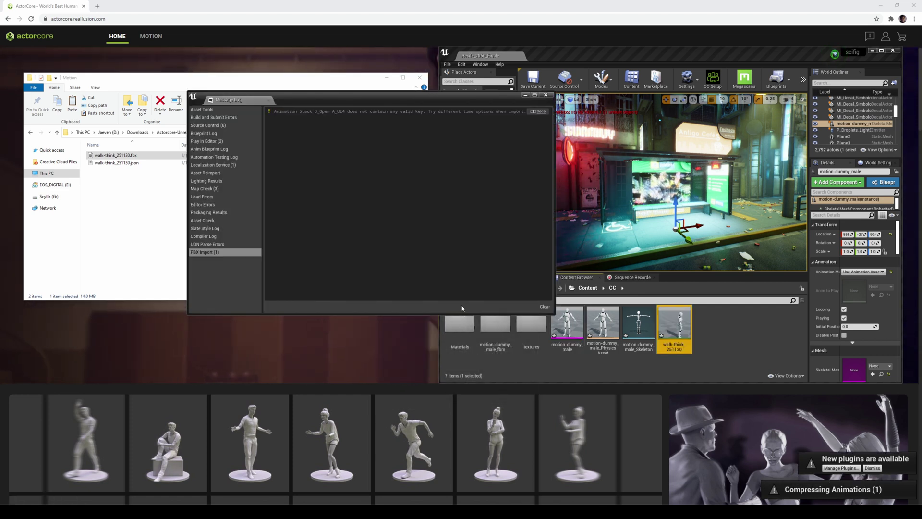
Maximize the editor and drop the walk-think_251130 mannequin at the bus stop.
left_click(546, 95)
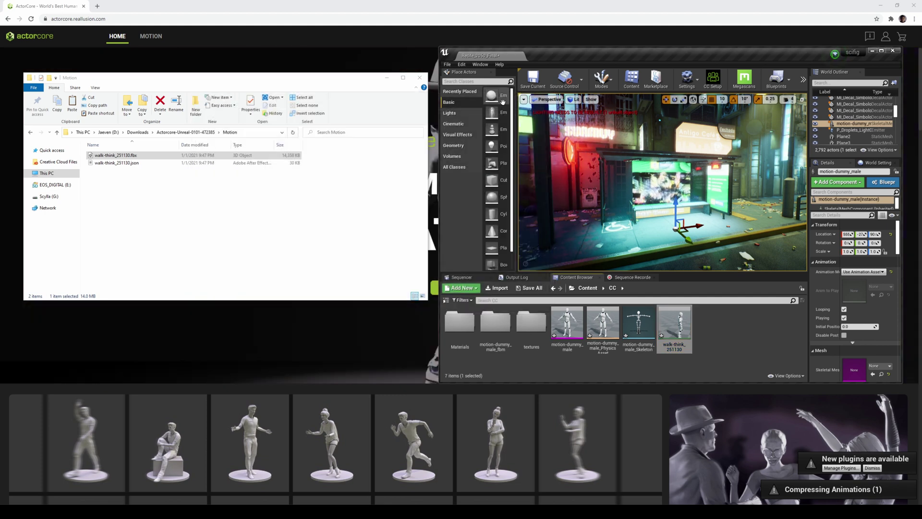
key("super+Up")
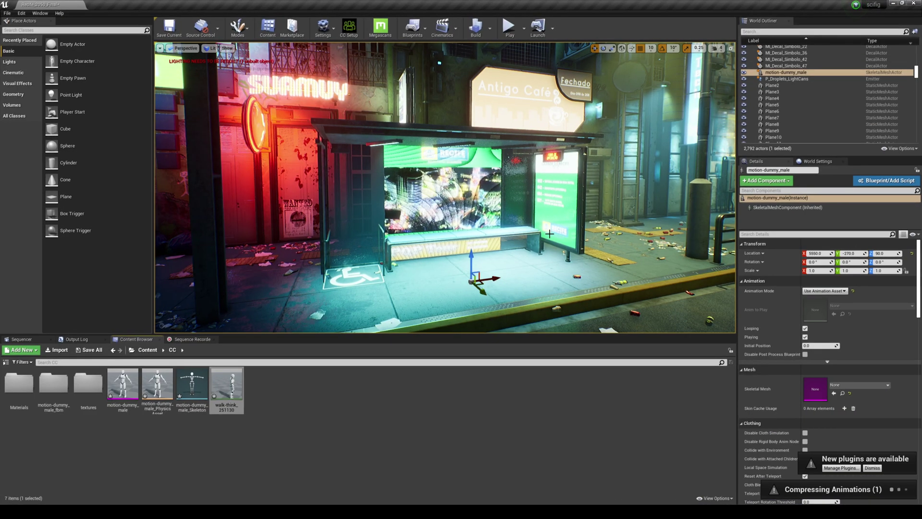
left_click(583, 277)
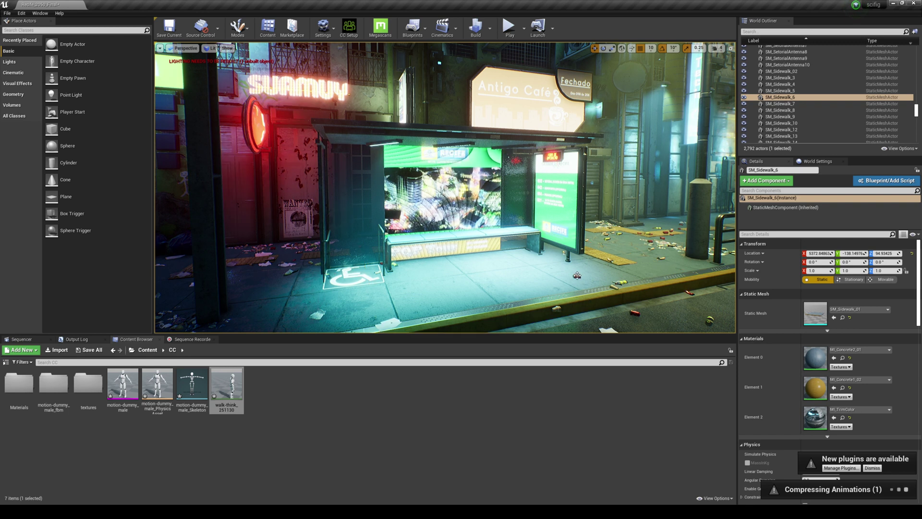
mouse_move(582, 278)
right_mouse_down()
mouse_move(567, 277)
mouse_move(590, 276)
mouse_move(574, 275)
right_mouse_up()
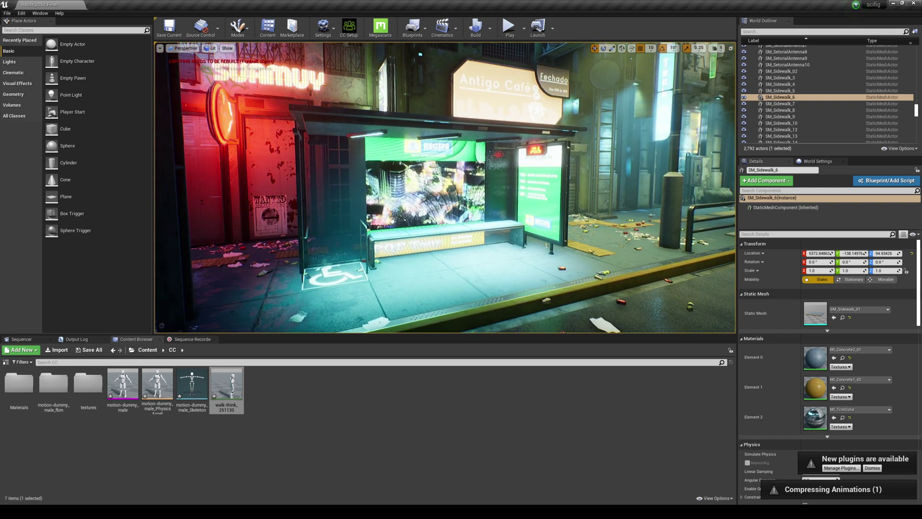
left_click_drag(225, 377, 461, 280)
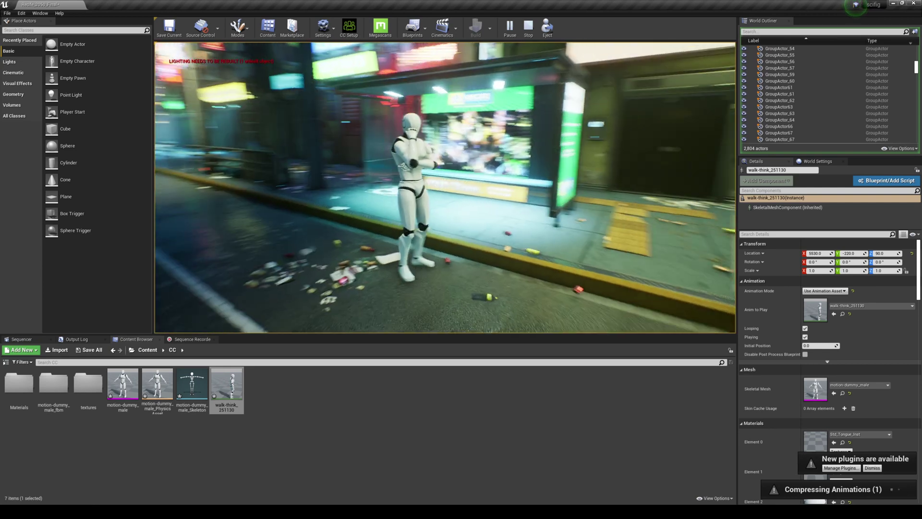
End the play session, reframe the view on the mannequin, and return to the Content root.
key("Escape")
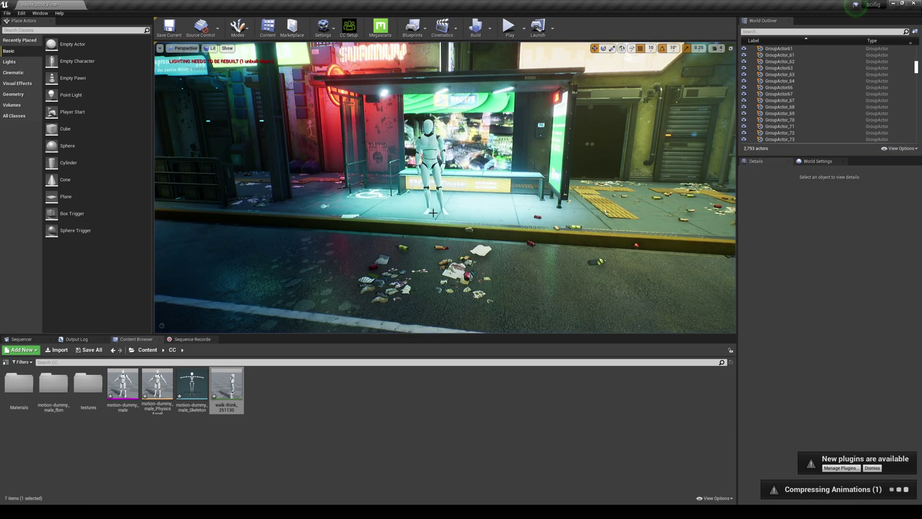
left_click_drag(460, 257, 460, 201)
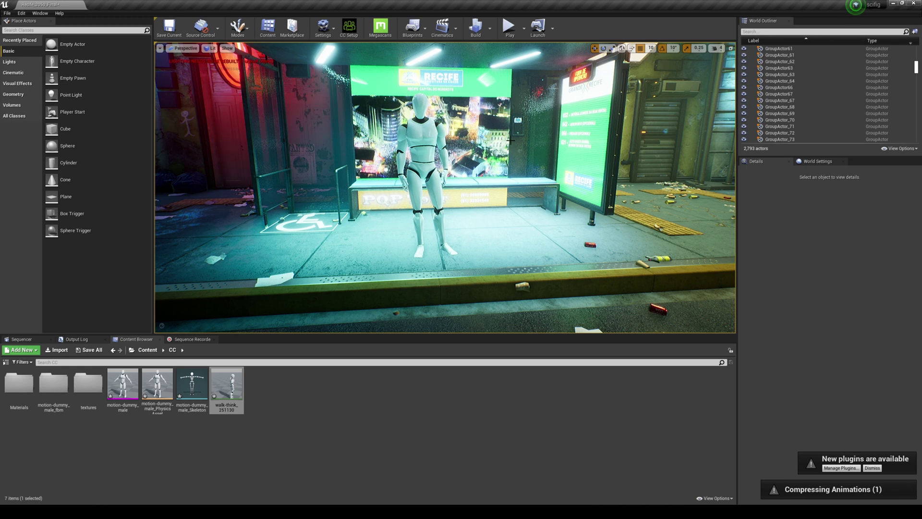
left_click_drag(513, 142, 495, 156)
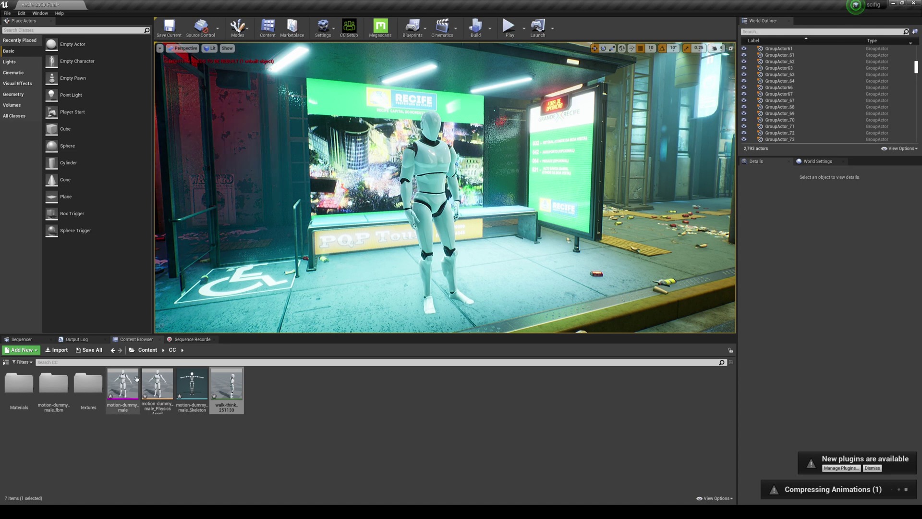
left_click(152, 351)
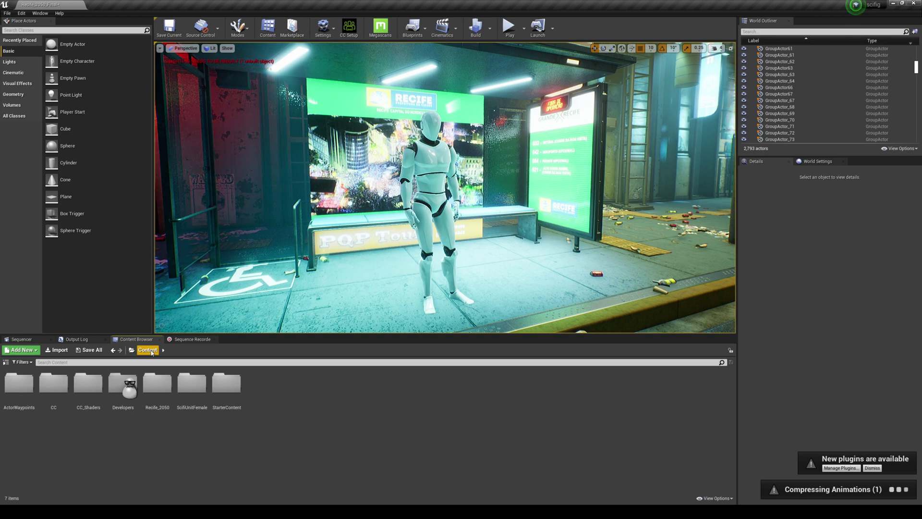
Browse to ScifiUnitFemale > Meshes and select the SC_femaleV1 skeletal mesh.
double_click(192, 382)
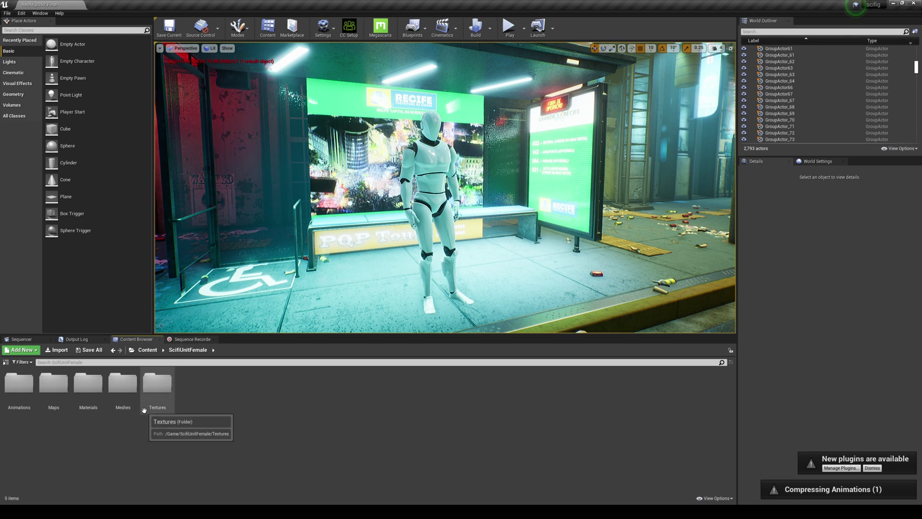
left_click(432, 181)
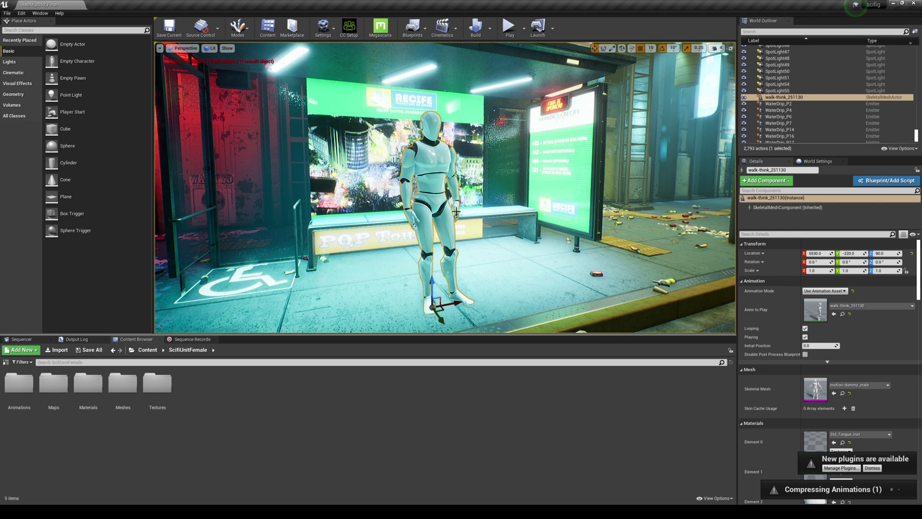
double_click(24, 387)
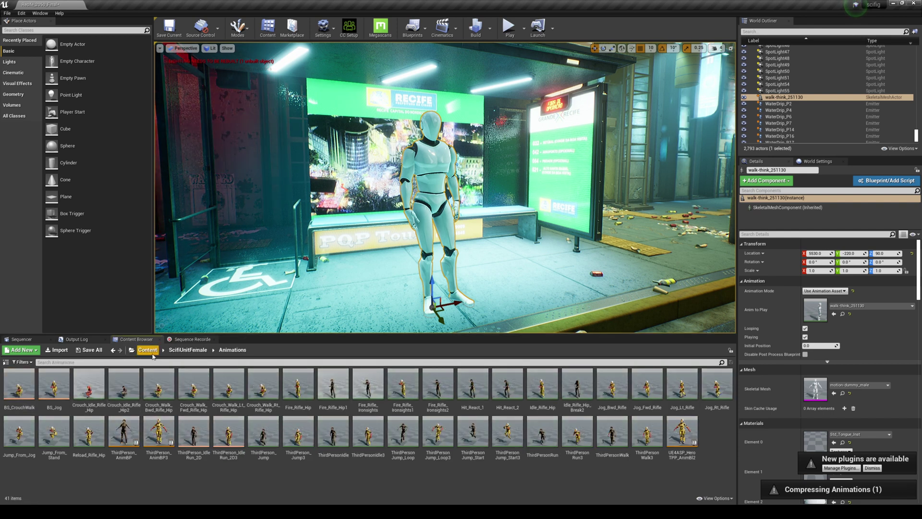
left_click(188, 349)
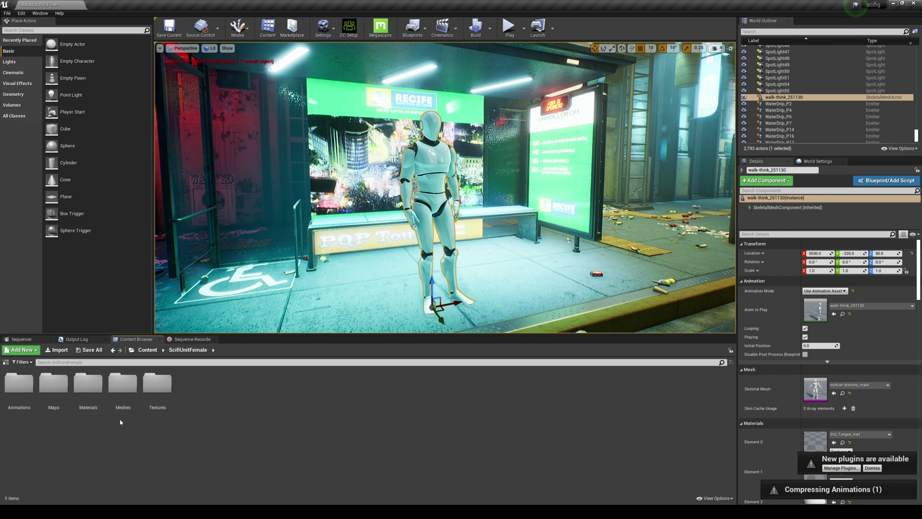
double_click(123, 385)
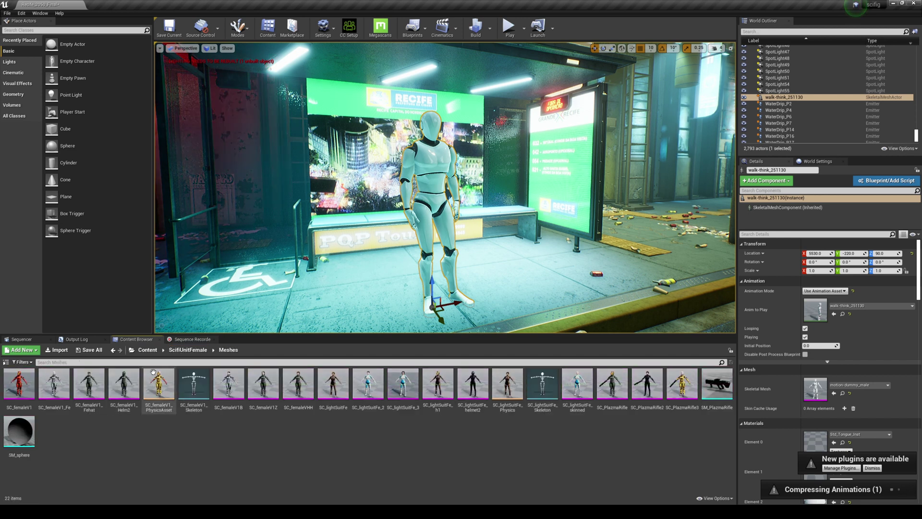
left_click(19, 384)
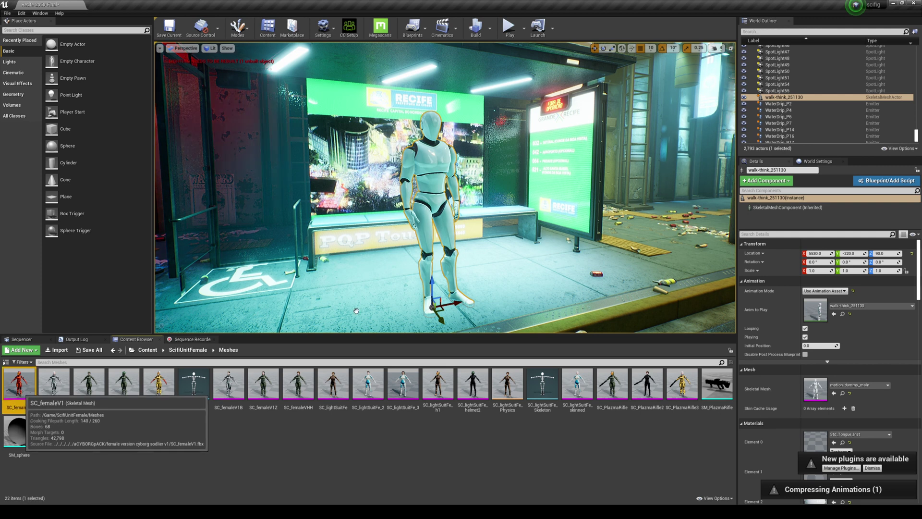
Place SC_femaleV1 at the bus stop beside the white walk-think_251130 robot.
mouse_move(372, 282)
left_mouse_down()
mouse_move(374, 261)
mouse_move(386, 278)
left_mouse_up()
scroll(369, 286, "up", 2)
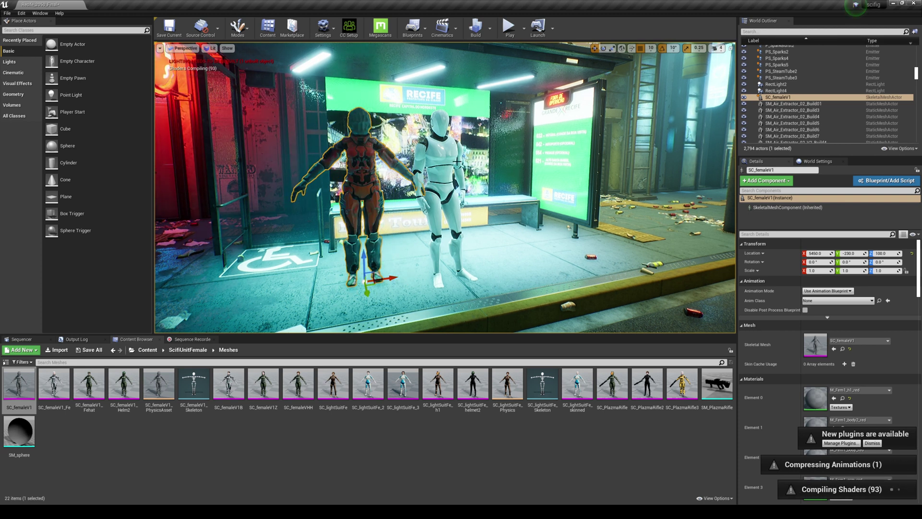
left_click(441, 150)
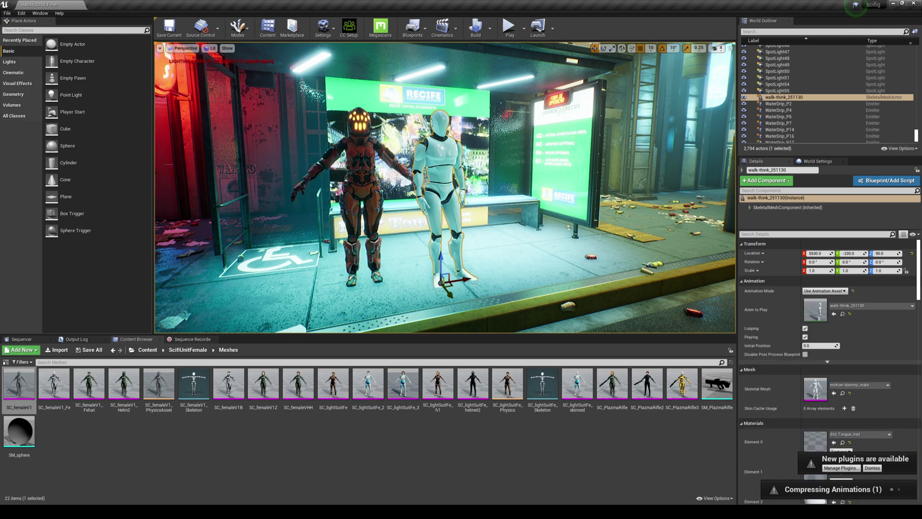
left_click(363, 156)
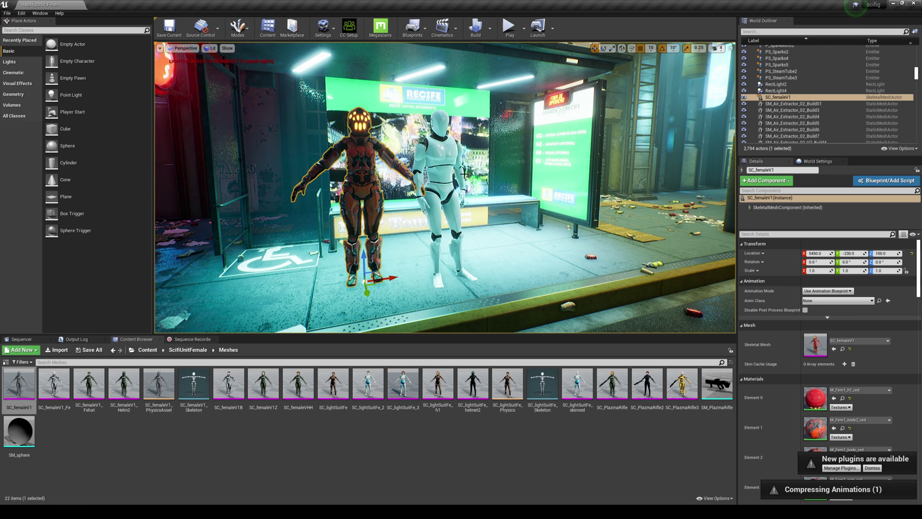
Lower the viewport camera speed to 2.
scroll(456, 171, "up", 3)
left_click(717, 48)
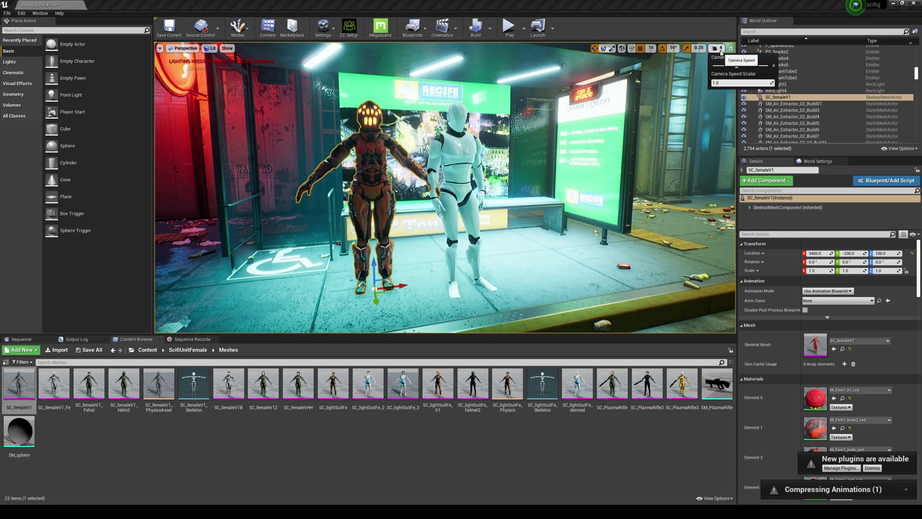
left_click_drag(736, 66, 725, 66)
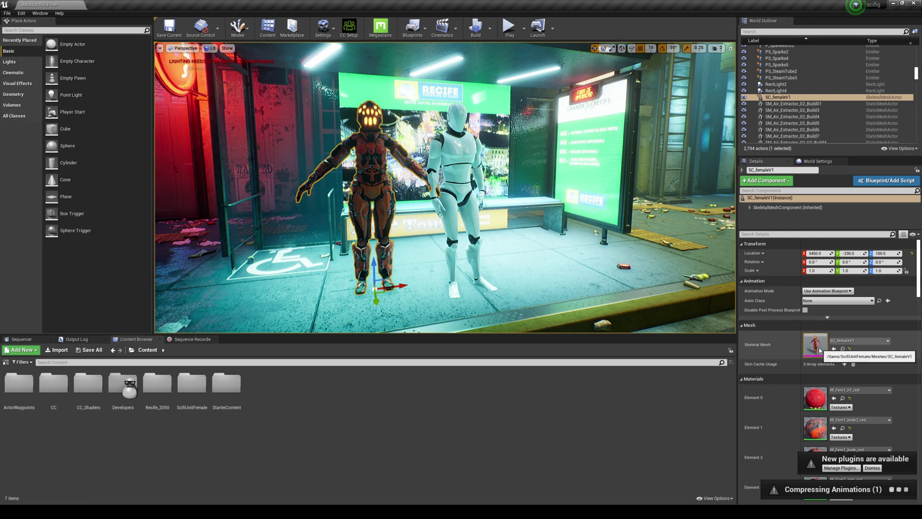
Open the SC_femaleV1 skeletal mesh and switch to its skeleton's Retarget Manager.
double_click(815, 344)
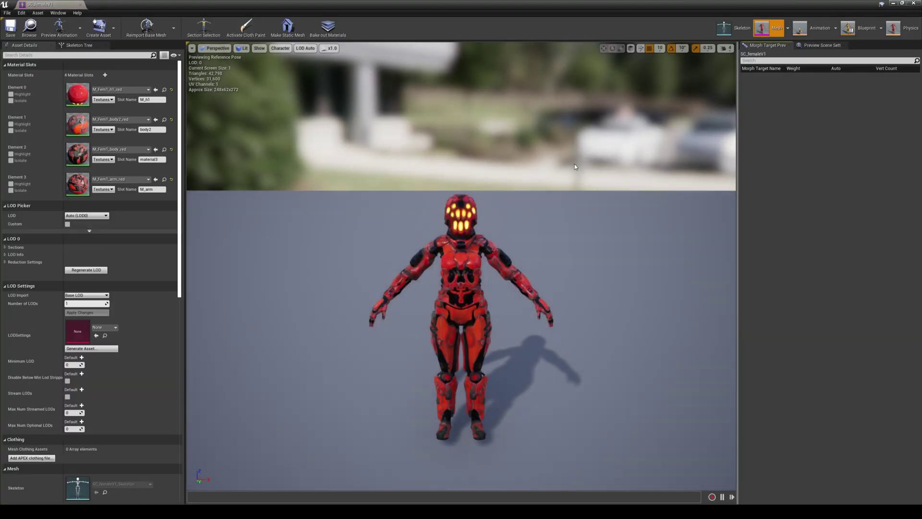
left_click(726, 28)
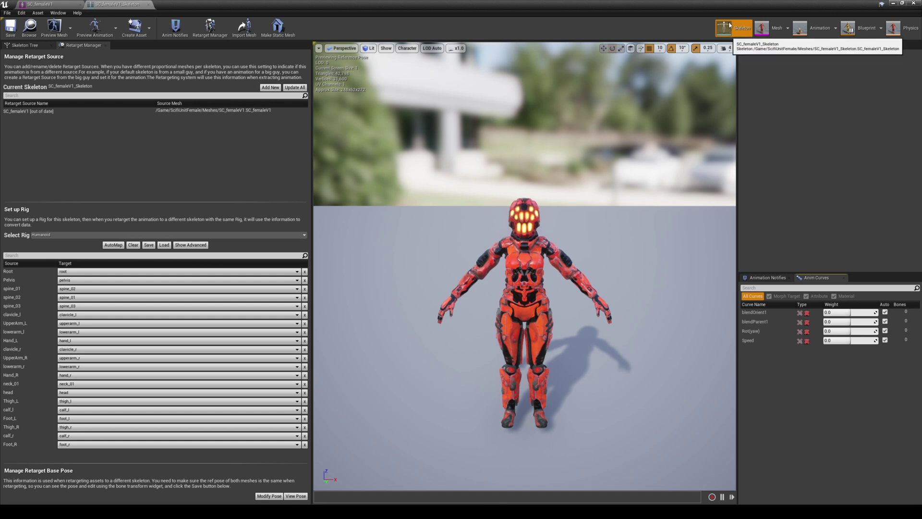
Assign the Humanoid rig to the SC_femaleV1 skeleton in the Retarget Manager.
left_click(60, 235)
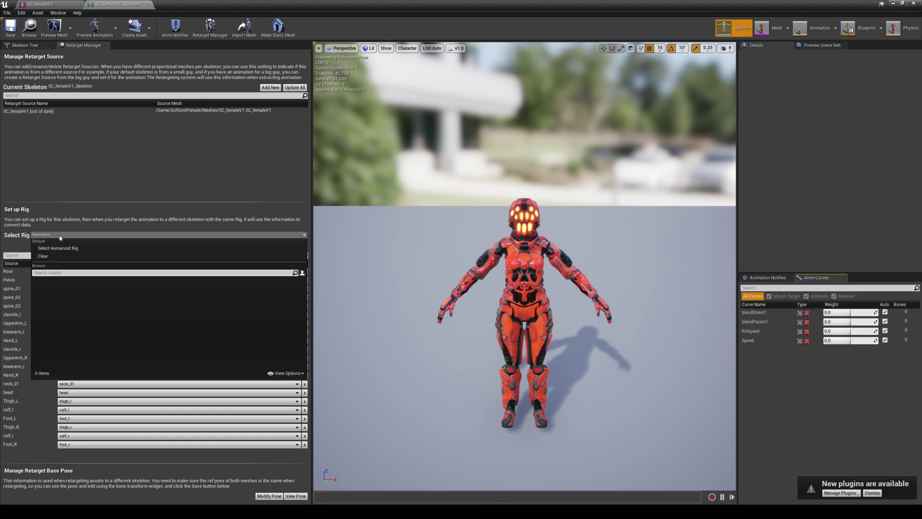
left_click(96, 243)
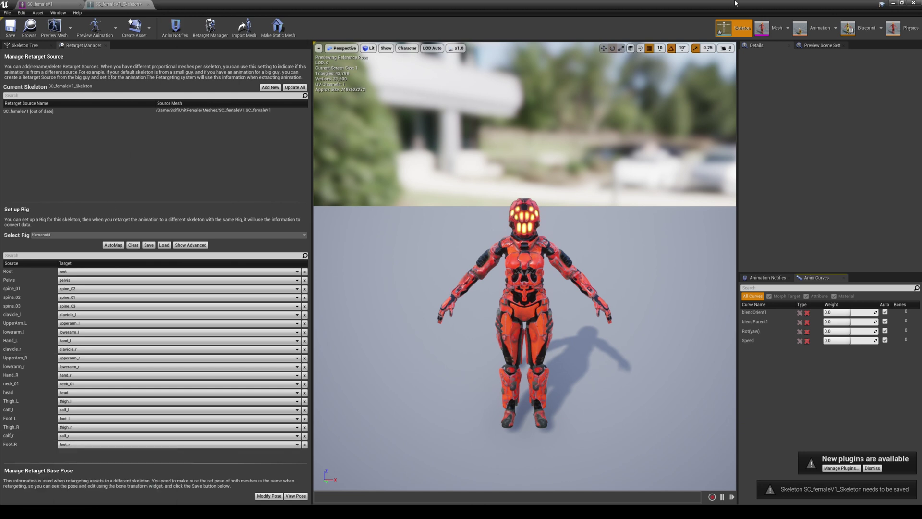
left_click(892, 3)
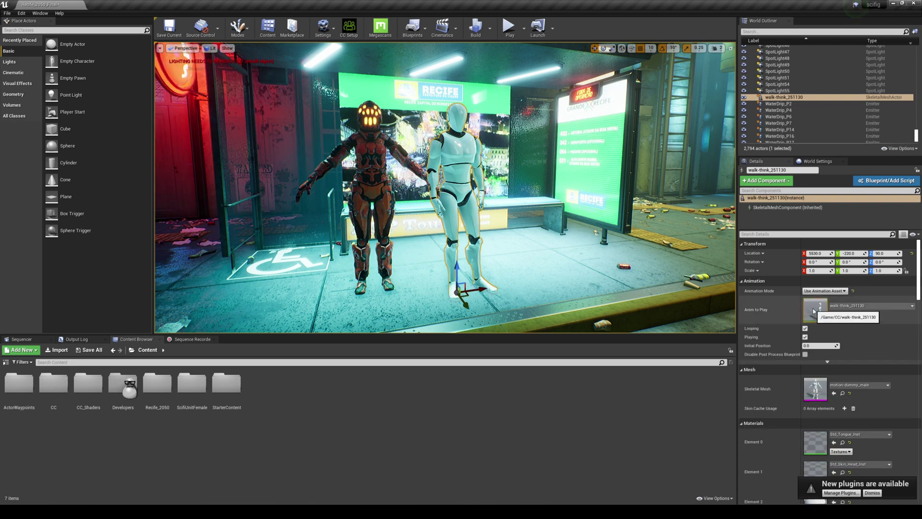
Open the motion-dummy_male skeleton from walk-think_251130 and compare it with SC_femaleV1's skeleton.
double_click(813, 311)
left_click(787, 28)
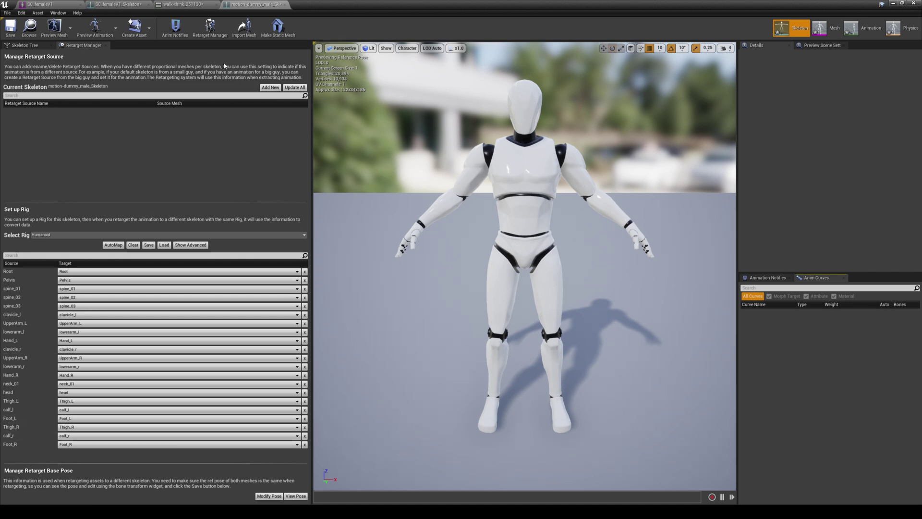
left_click(131, 5)
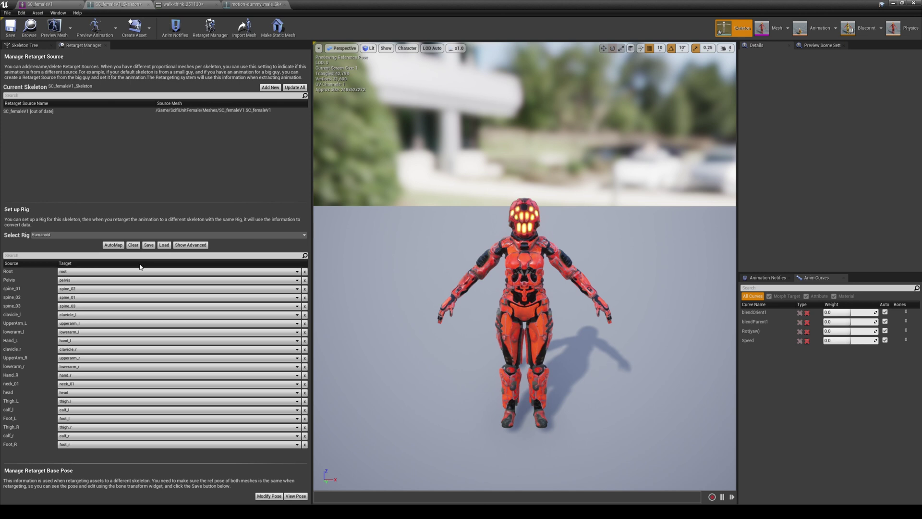
left_click(251, 4)
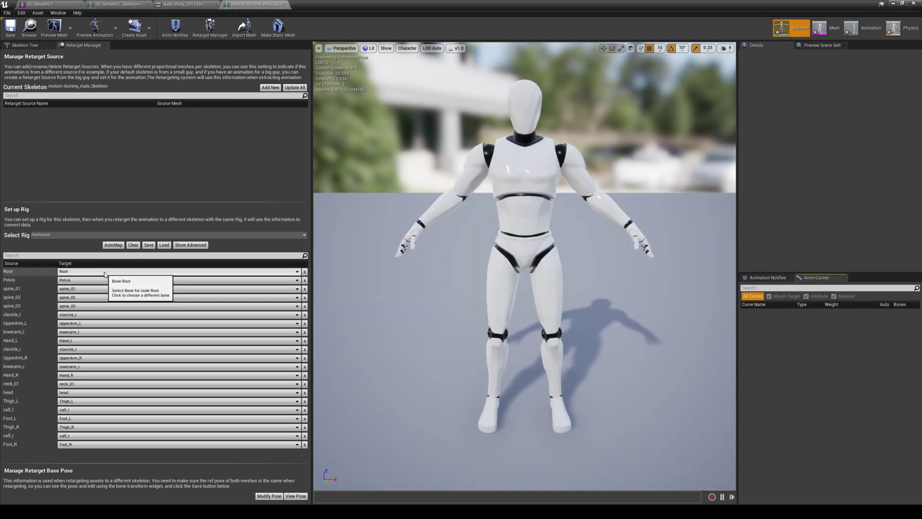
left_click(117, 4)
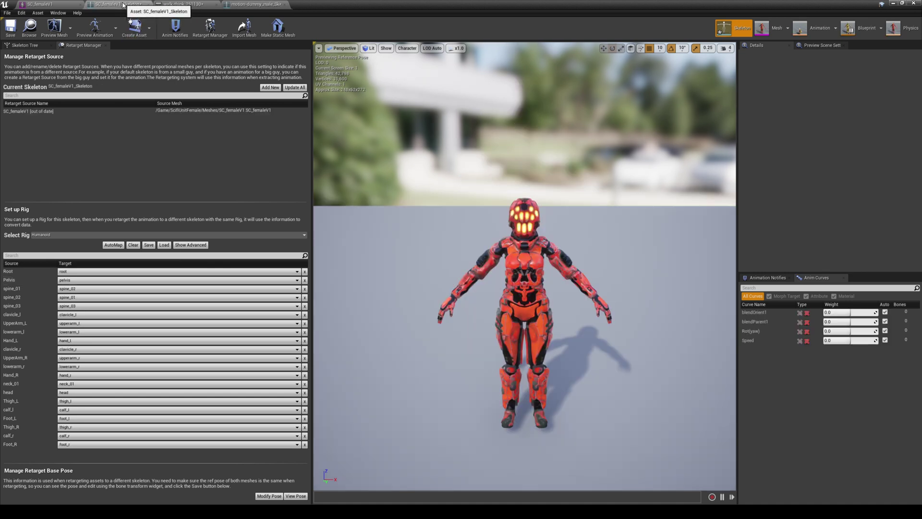
left_click(254, 4)
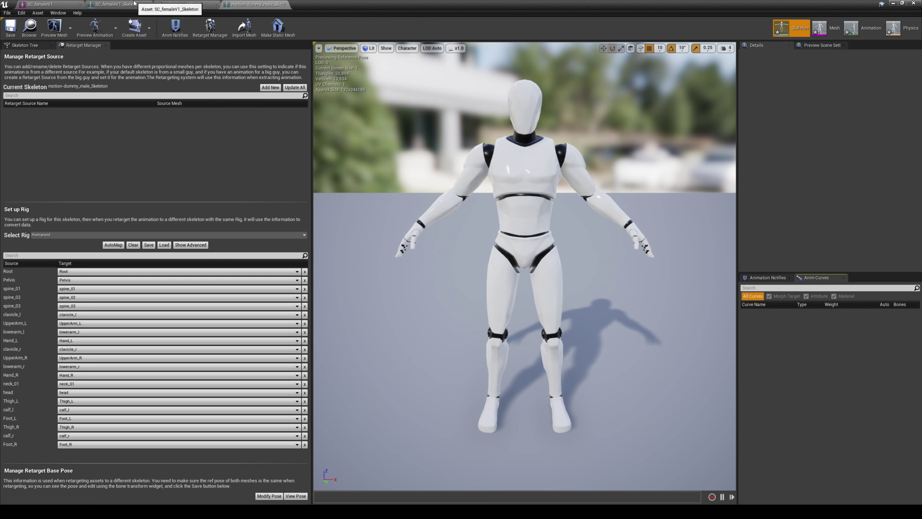
left_click(134, 3)
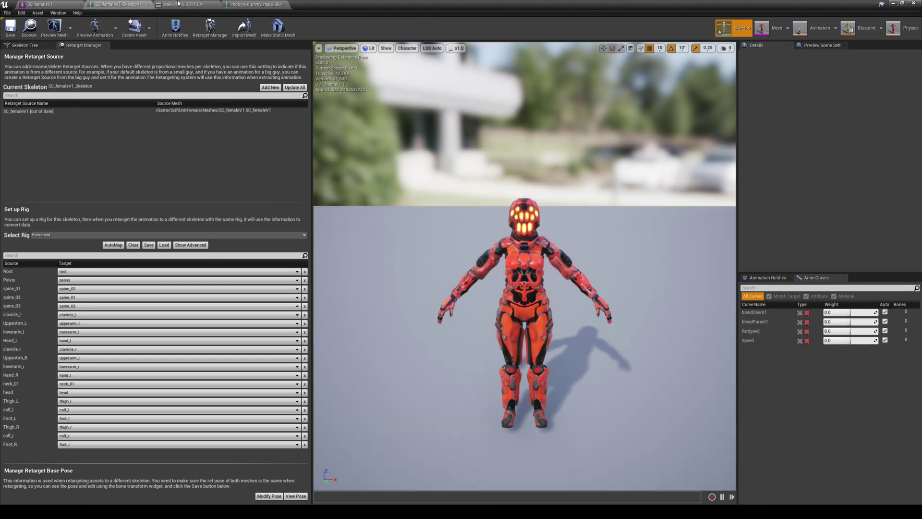
left_click(255, 4)
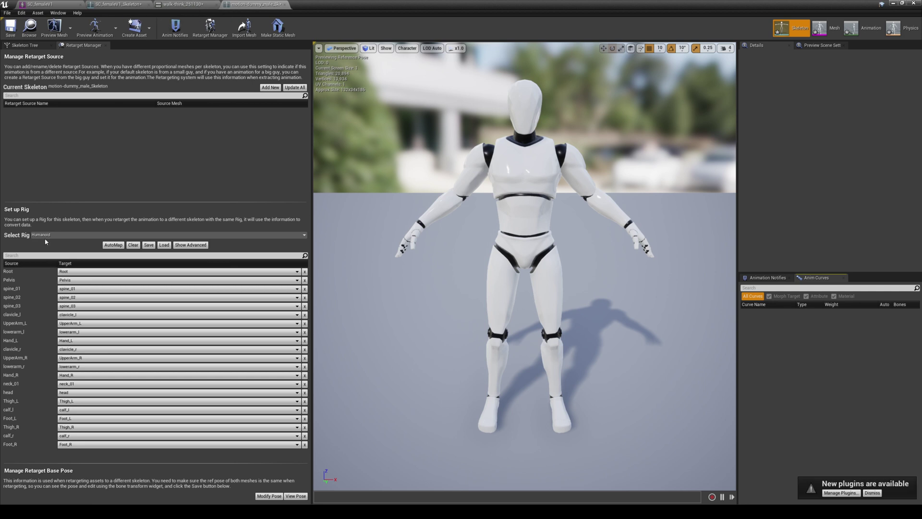
left_click(136, 5)
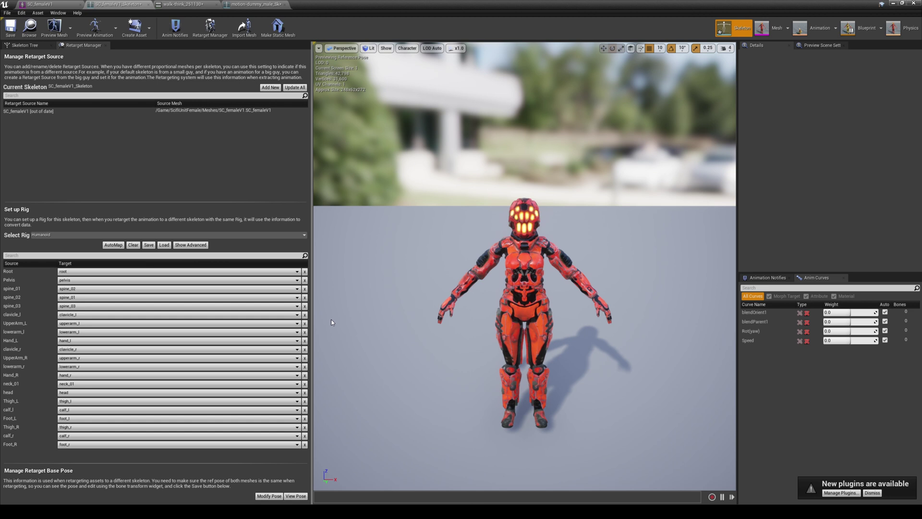
Preview the retarget base poses of the SC_femaleV1 and motion-dummy_male skeletons.
left_click(295, 496)
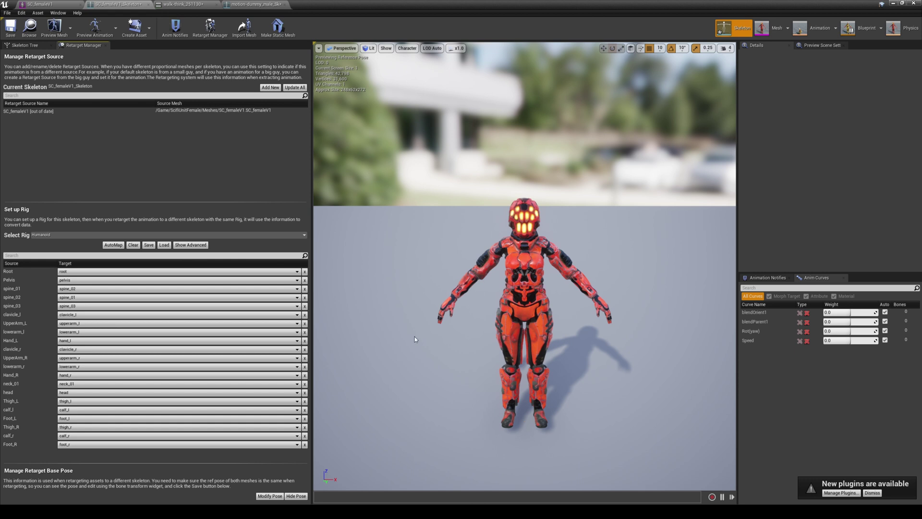
left_click(252, 4)
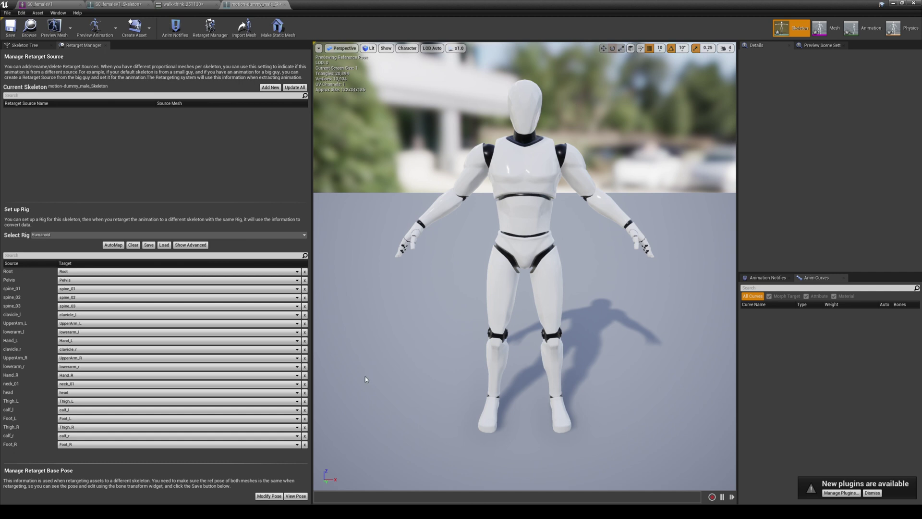
left_click(301, 495)
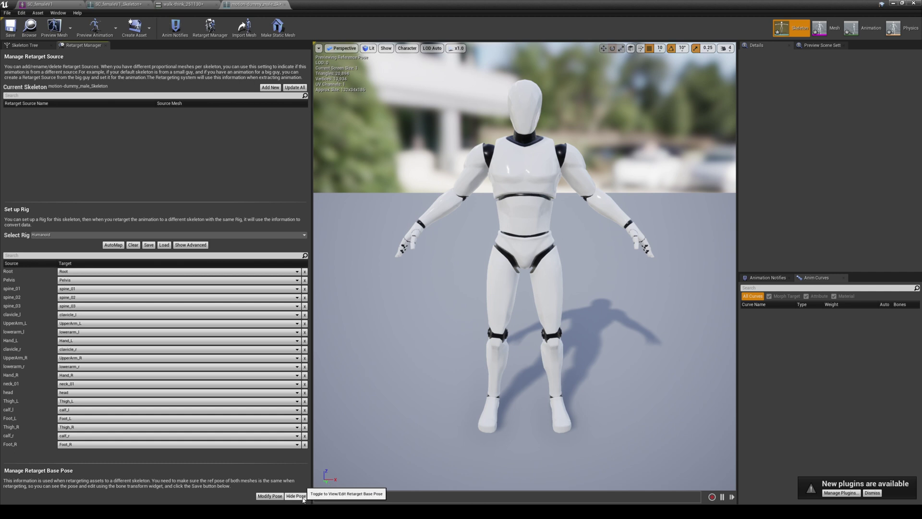
left_click(302, 496)
left_click(301, 496)
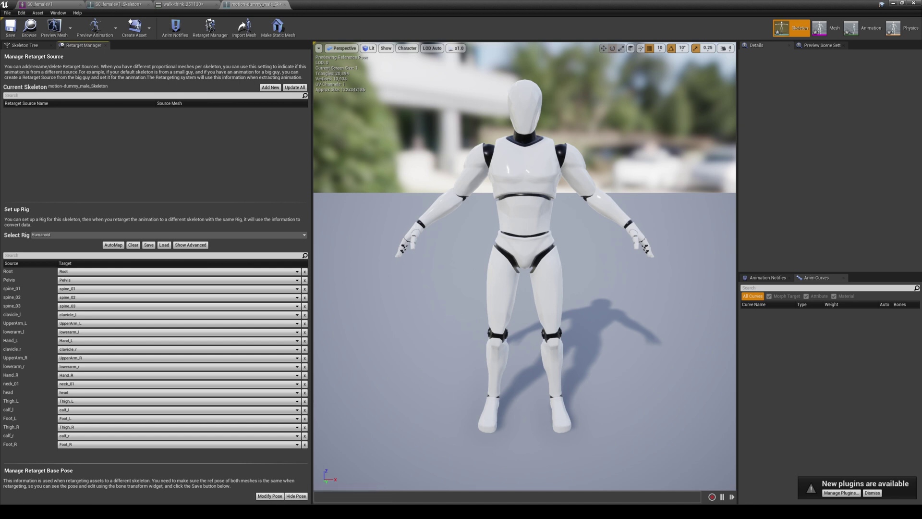
Compare both skeleton tabs again, then close the walk-think_251130 preview.
left_click(117, 3)
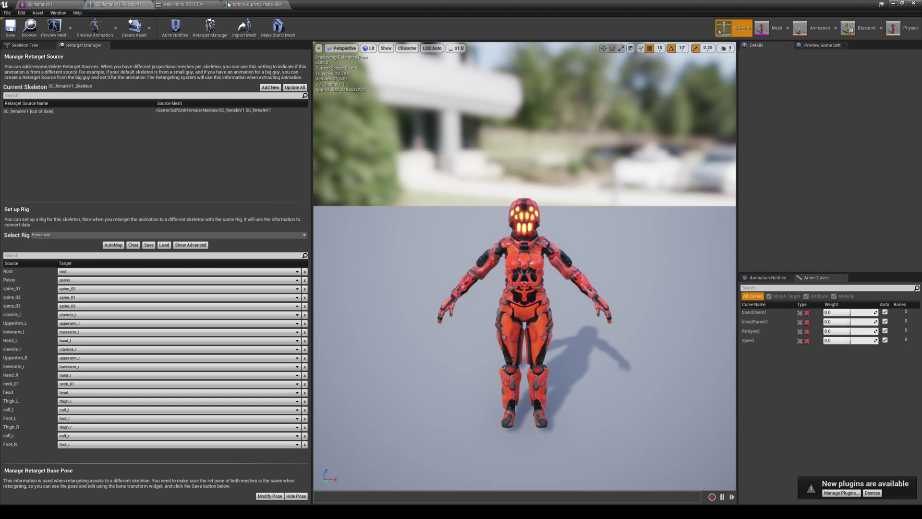
left_click(235, 4)
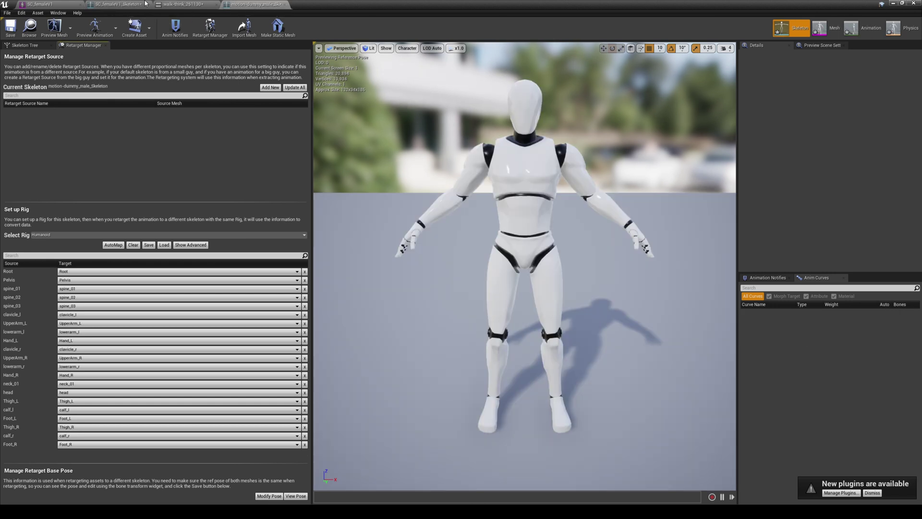
left_click(118, 4)
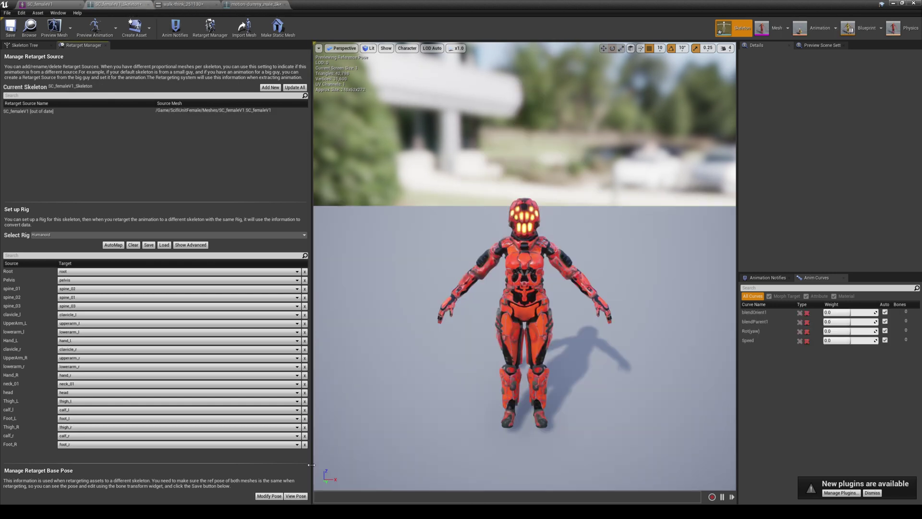
left_click(250, 4)
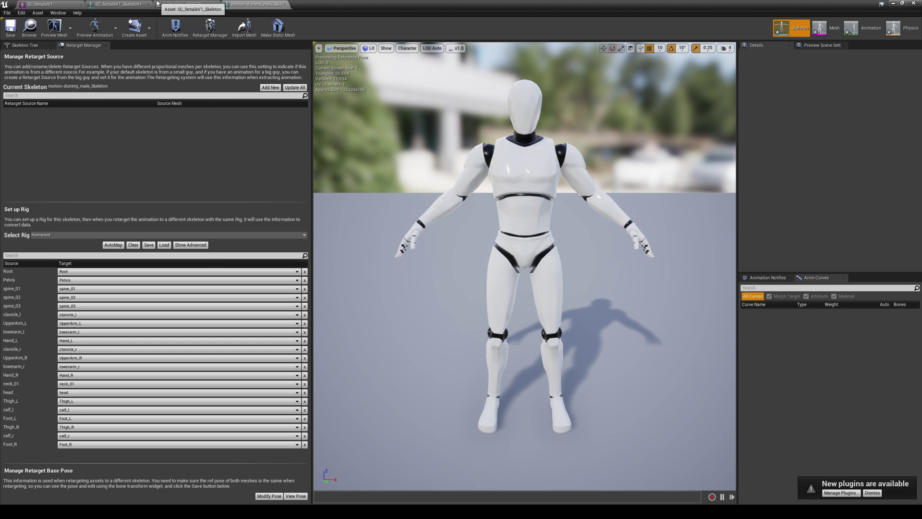
left_click(173, 4)
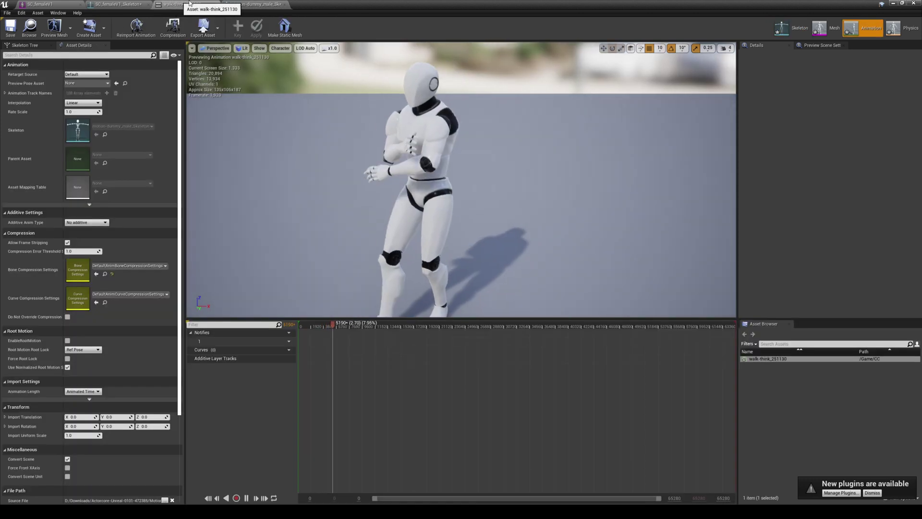
left_click(891, 3)
In the CC folder, try Duplicate Anim Assets and Retarget on walk-think, picking SC_femaleV1_Skeleton.
left_click(532, 274)
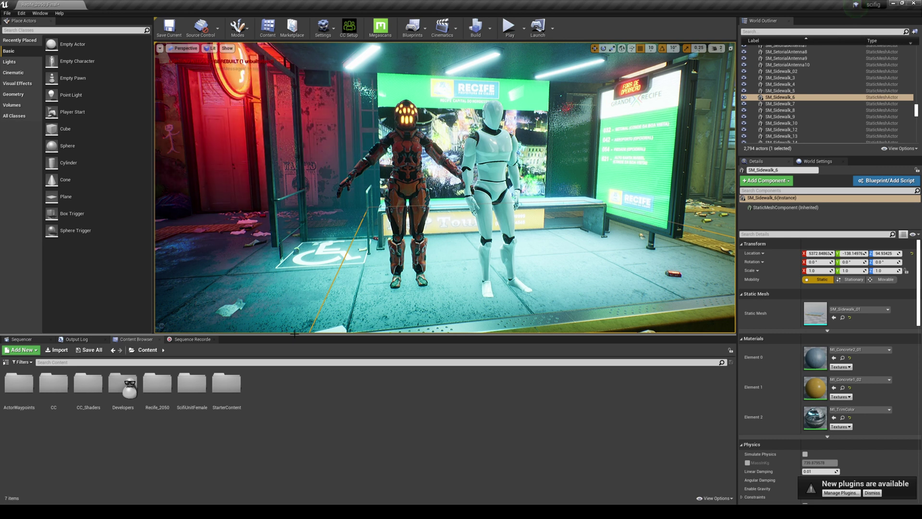
double_click(56, 397)
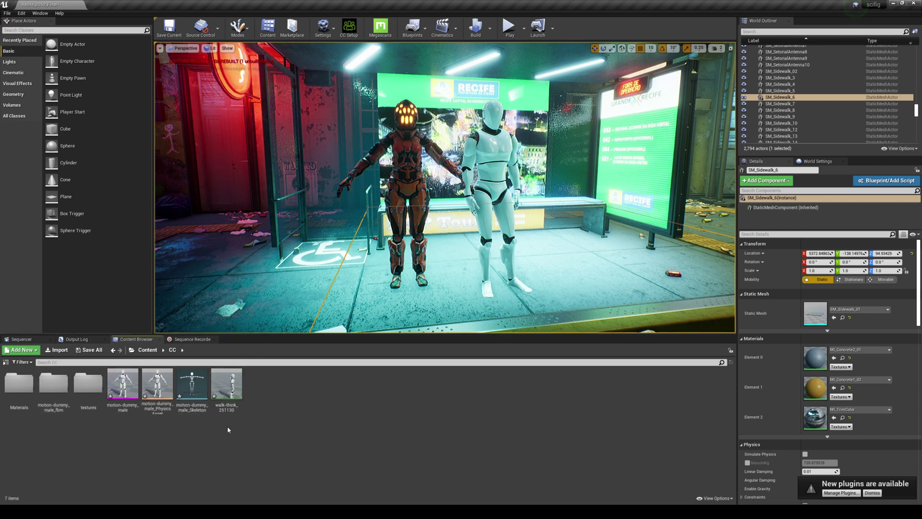
mouse_move(231, 387)
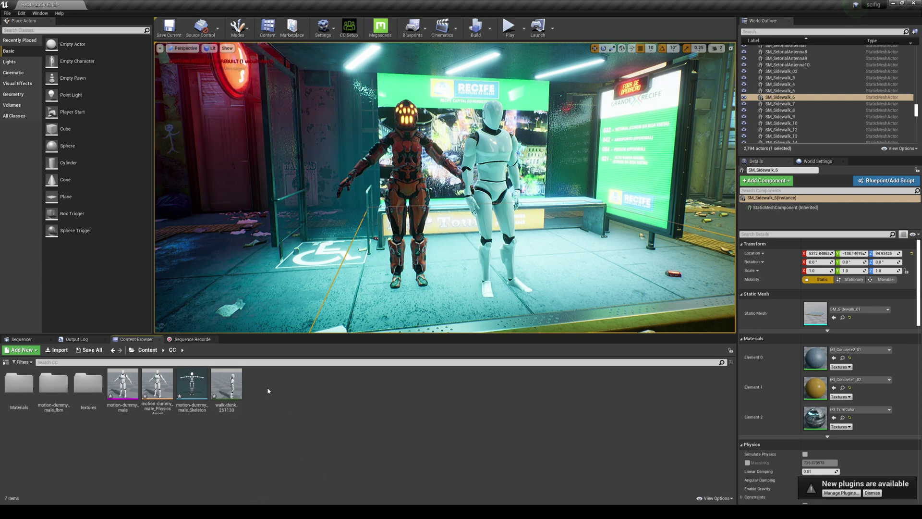
right_click(227, 384)
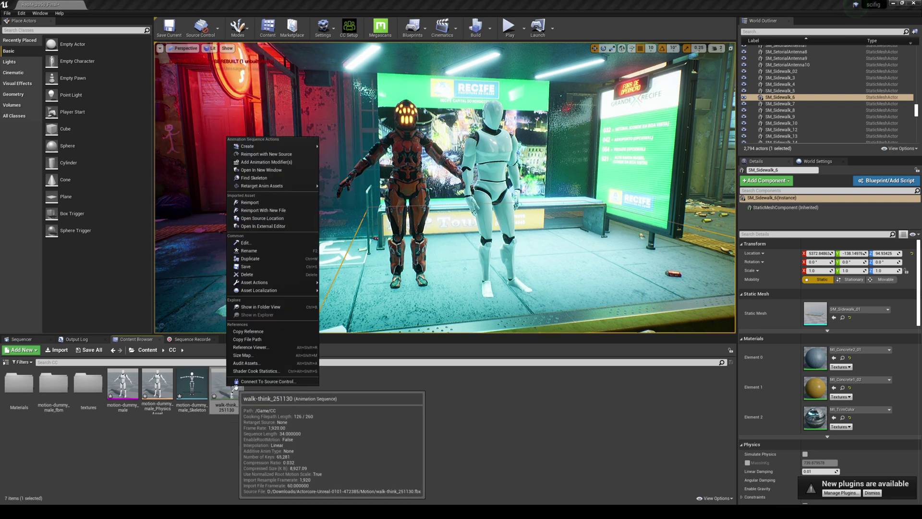
mouse_move(278, 190)
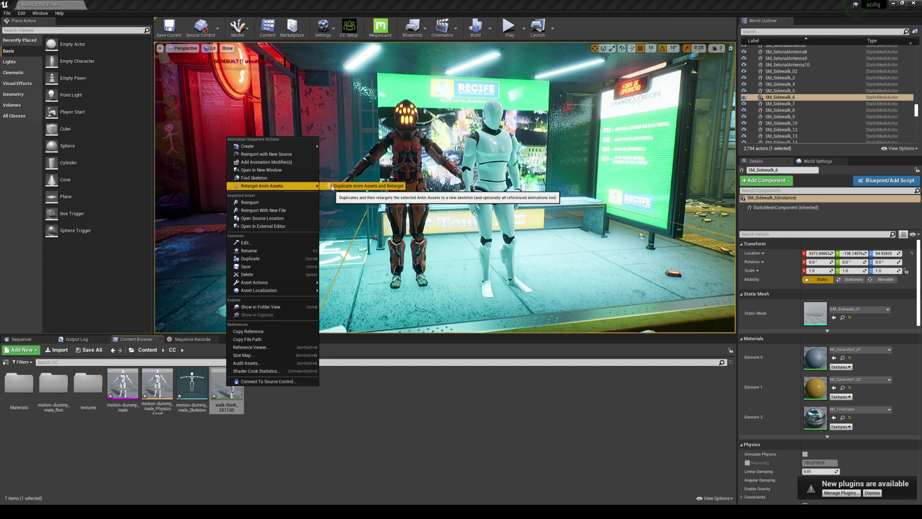
left_click(368, 187)
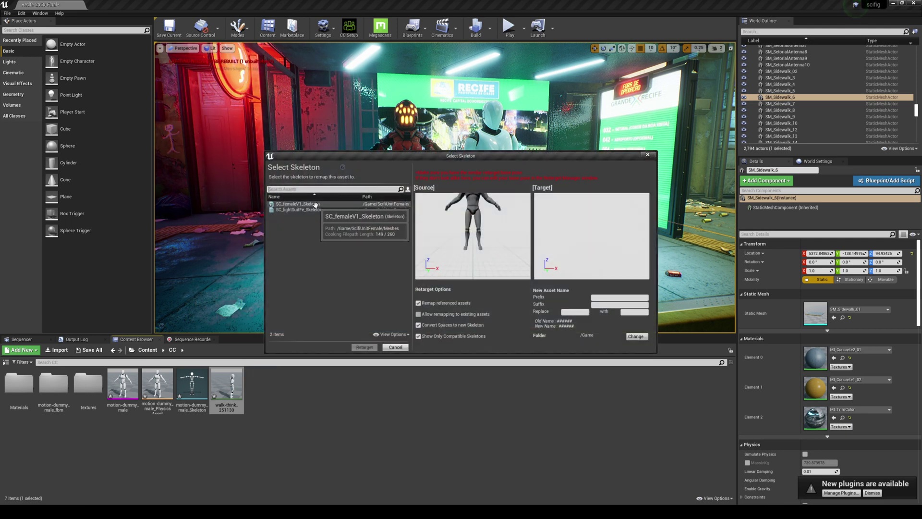
left_click_drag(380, 161, 369, 194)
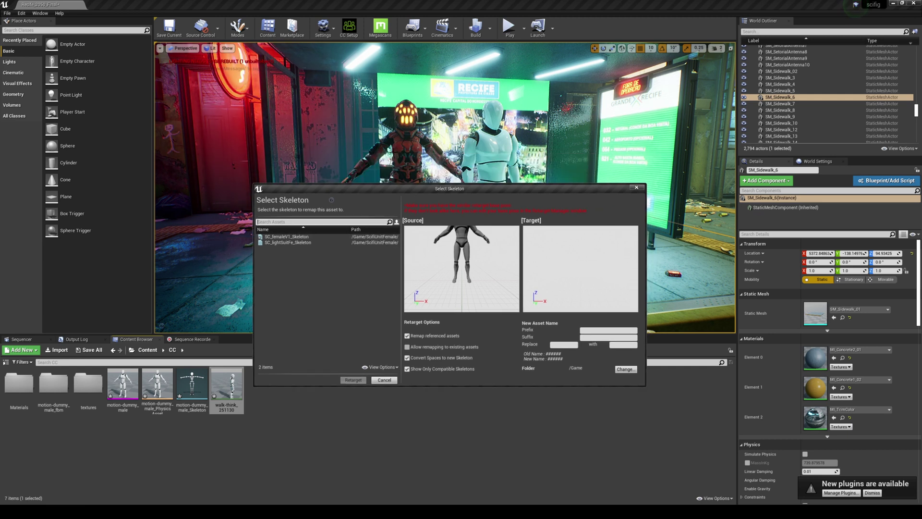
left_click(293, 237)
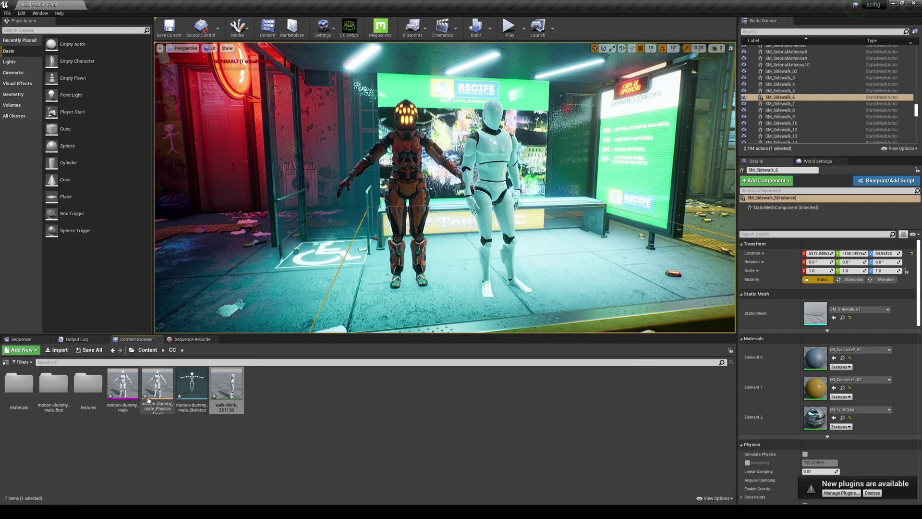
Open the sci-fi female's skeleton editor and select the thigh_l bone.
left_click(147, 350)
left_click(405, 202)
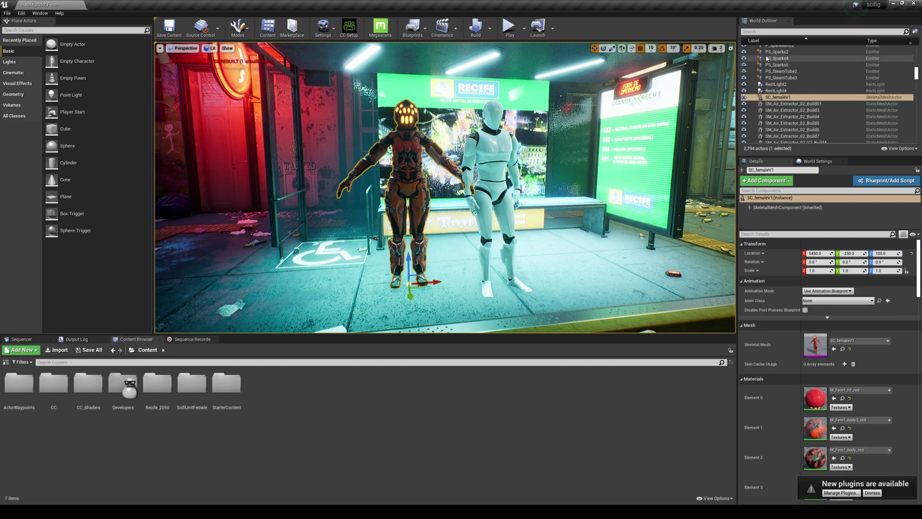
double_click(813, 341)
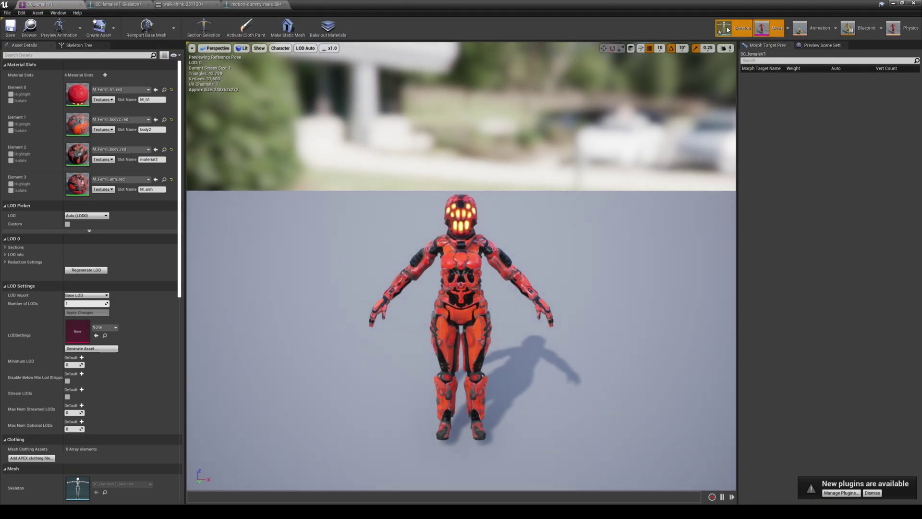
left_click(728, 30)
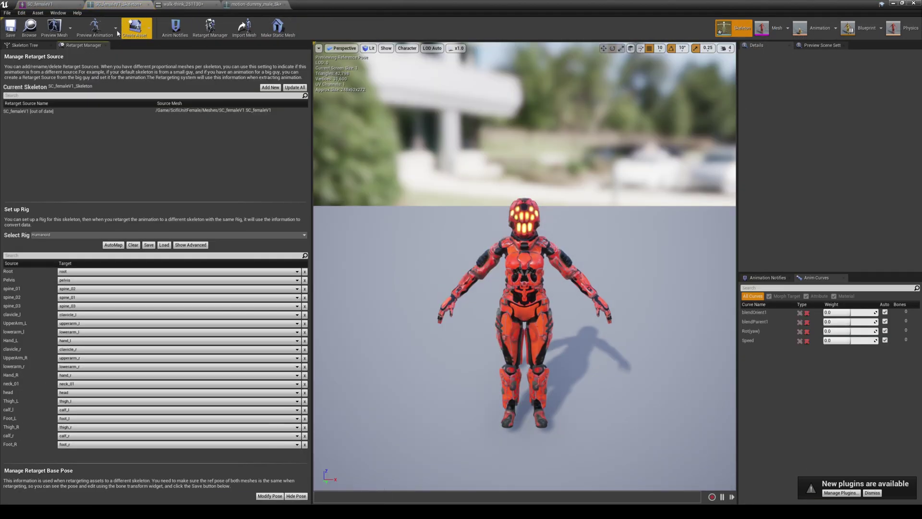
left_click(29, 45)
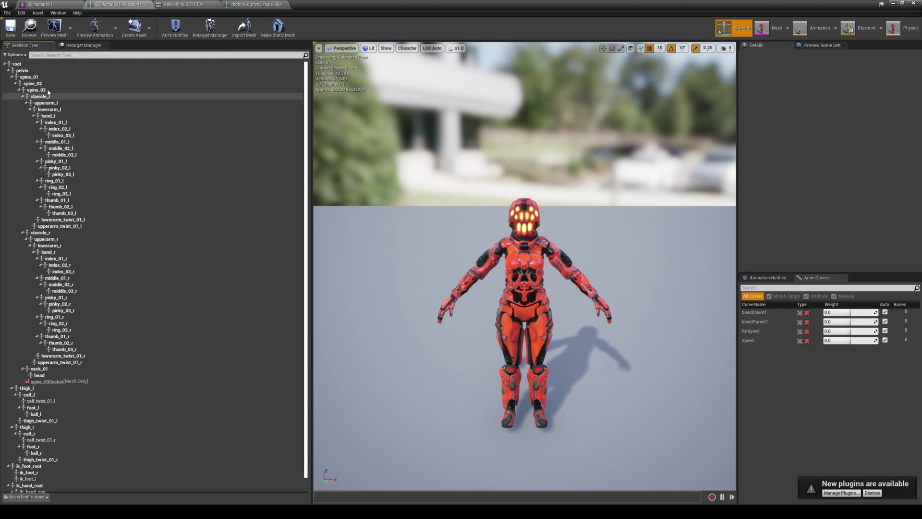
scroll(144, 355, "down", 1)
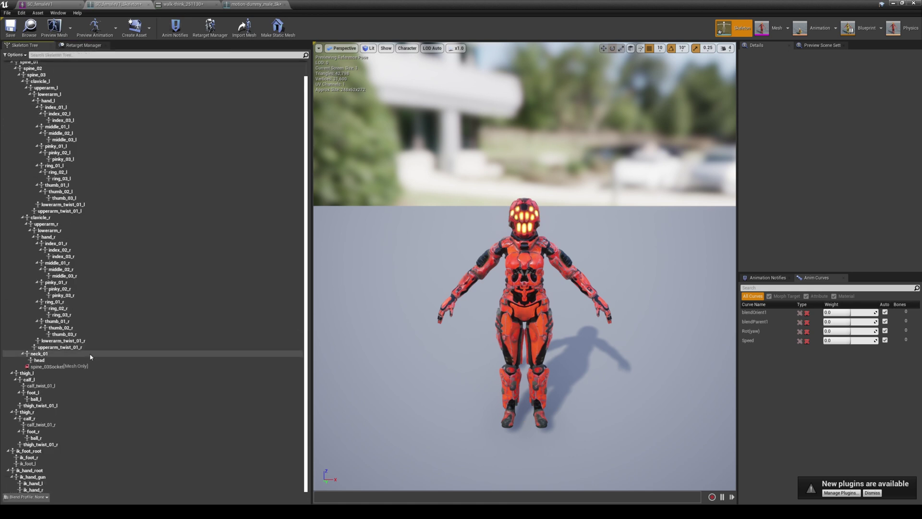
left_click(56, 374)
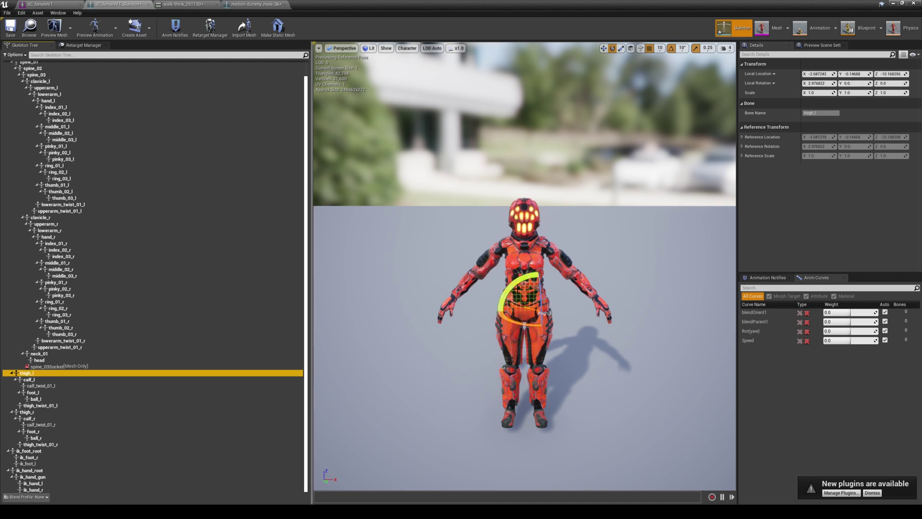
Set rotation snap to 5° and rotate thigh_l and thigh_r about 5 degrees each.
left_click(682, 49)
left_click(688, 63)
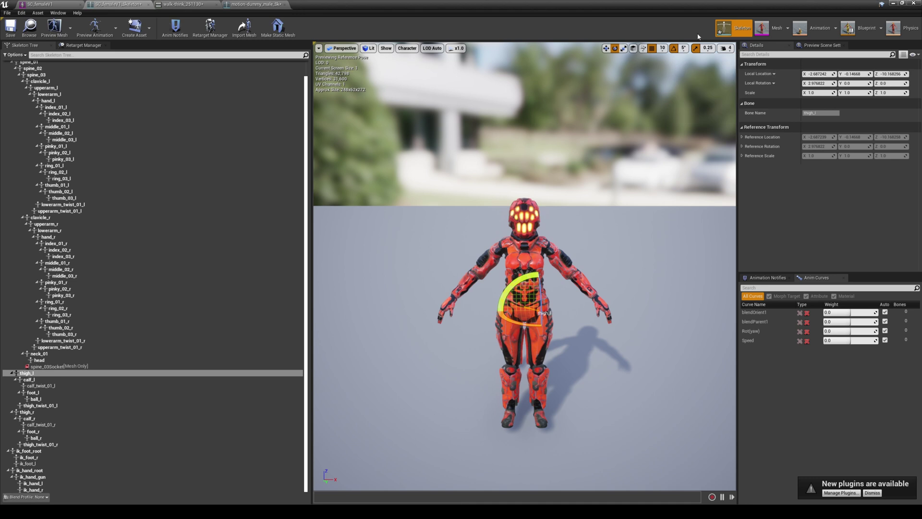
mouse_move(517, 280)
left_mouse_down()
mouse_move(528, 283)
mouse_move(517, 280)
left_mouse_up()
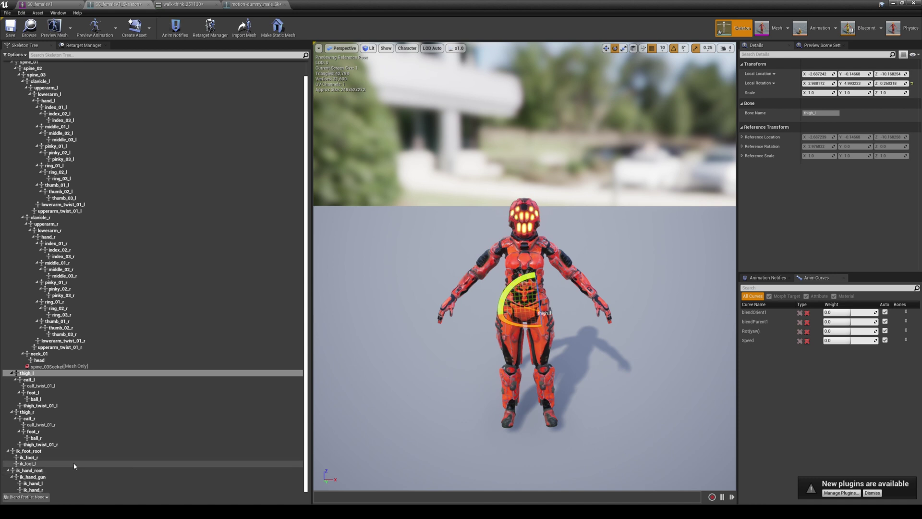
left_click(36, 412)
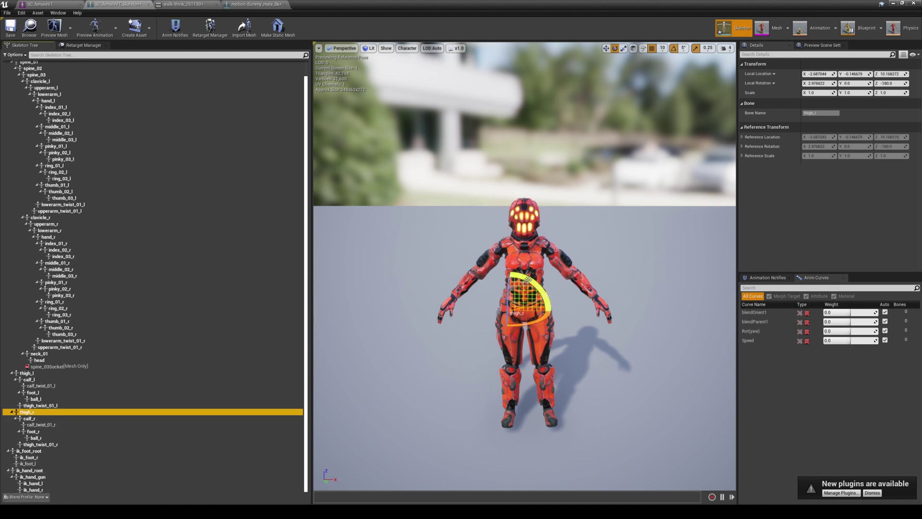
left_click_drag(528, 280, 520, 292)
left_click(83, 45)
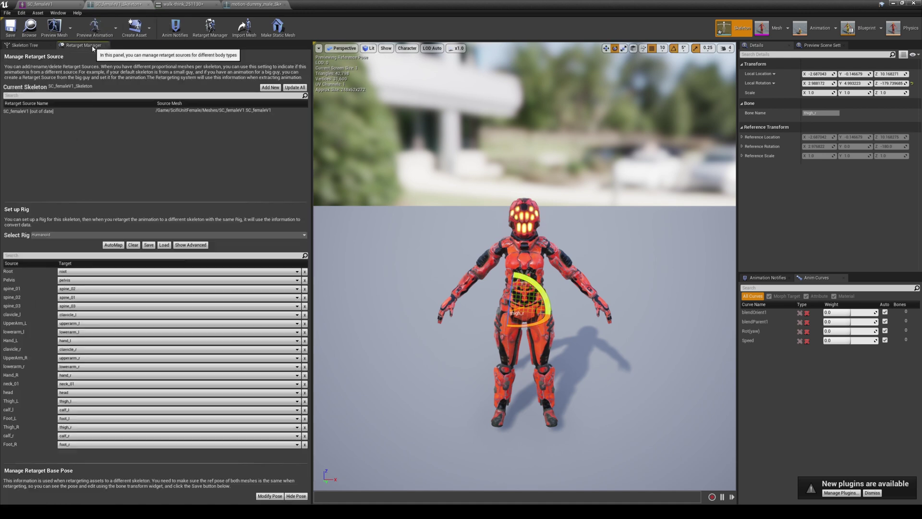
Make the current leg pose SC_femaleV1's retarget base pose, verify it, and return to the level.
left_click(271, 497)
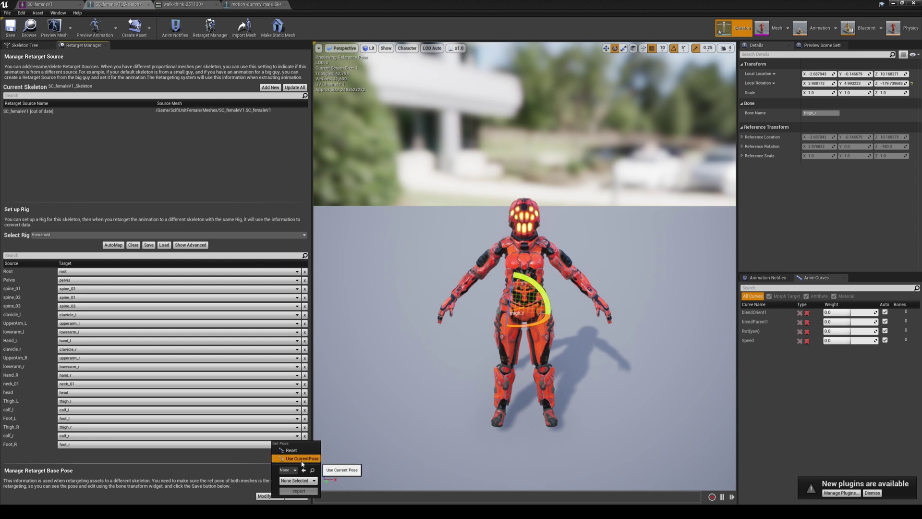
left_click(302, 459)
left_click(294, 498)
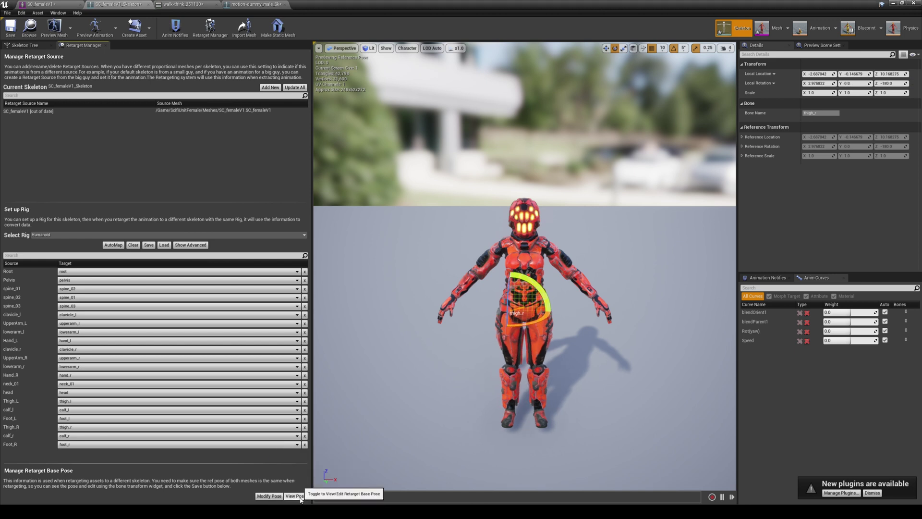
left_click(300, 498)
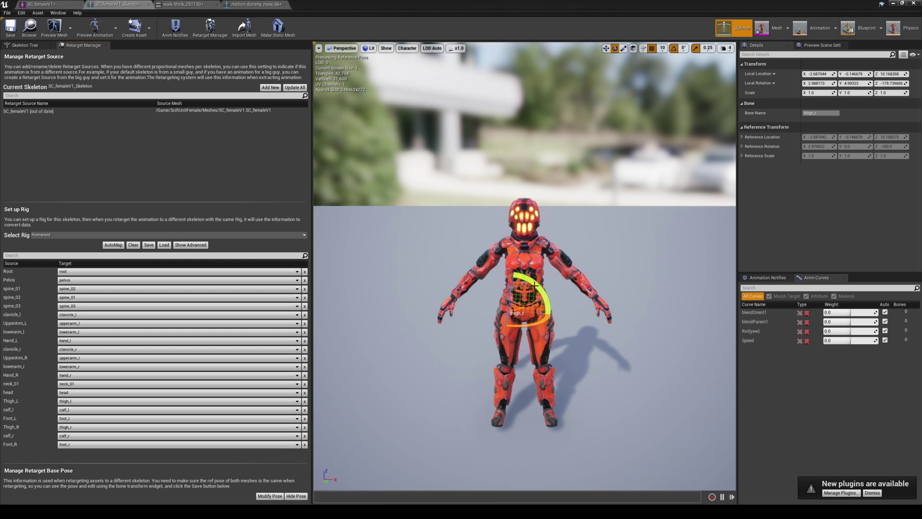
left_click(893, 3)
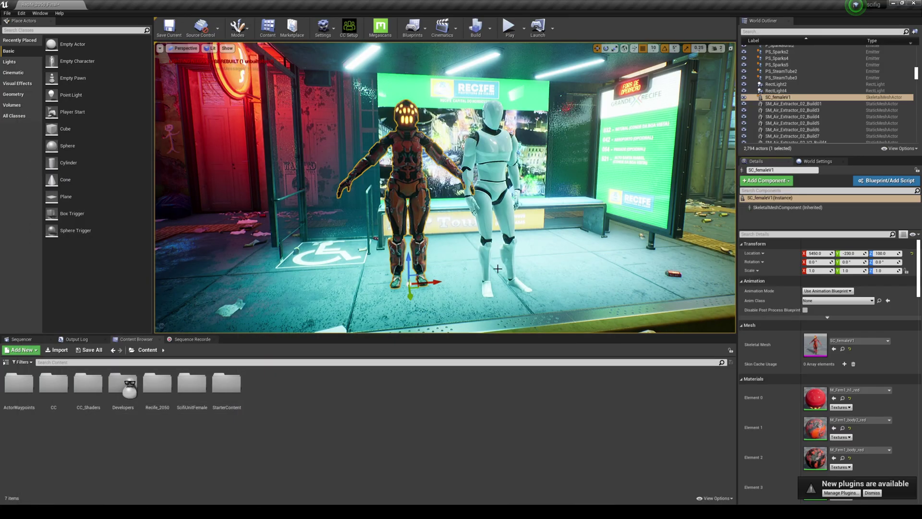
Duplicate and retarget walk-think_251130 from the CC folder onto SC_femaleV1_Skeleton.
double_click(53, 383)
right_click(225, 385)
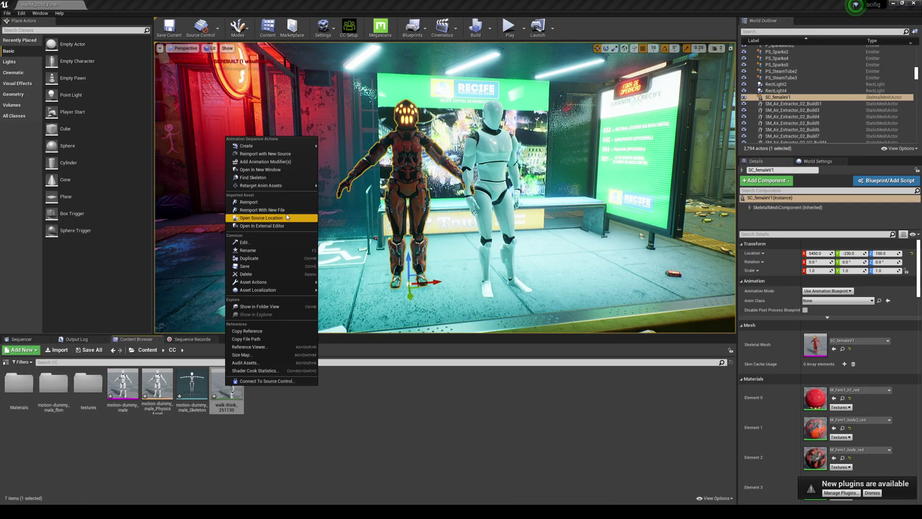
mouse_move(287, 188)
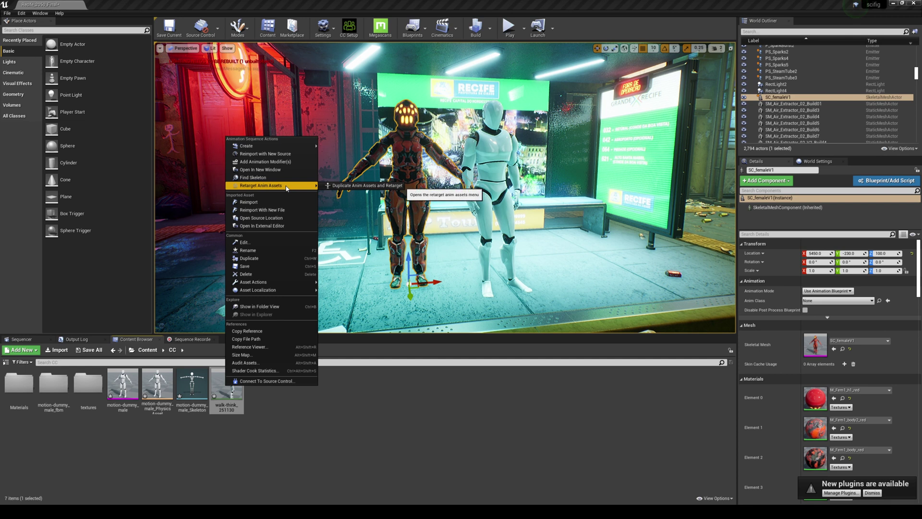
left_click(341, 186)
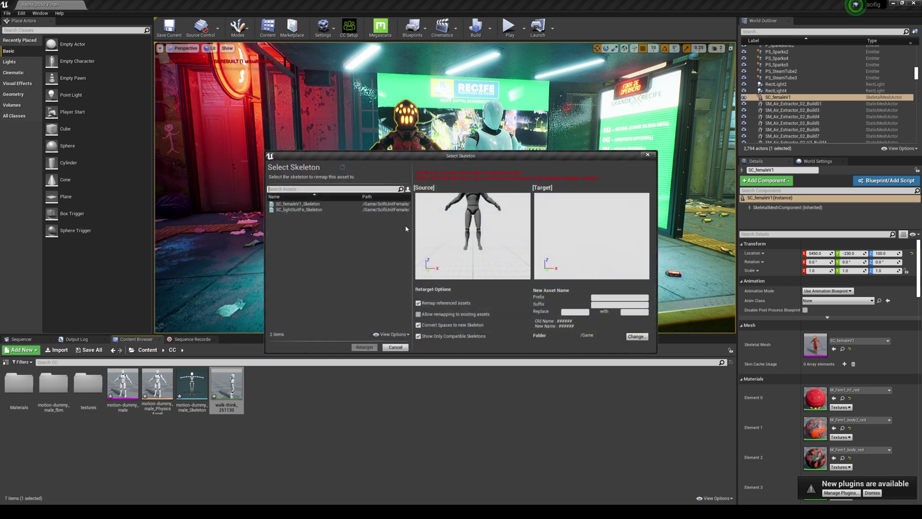
left_click(335, 204)
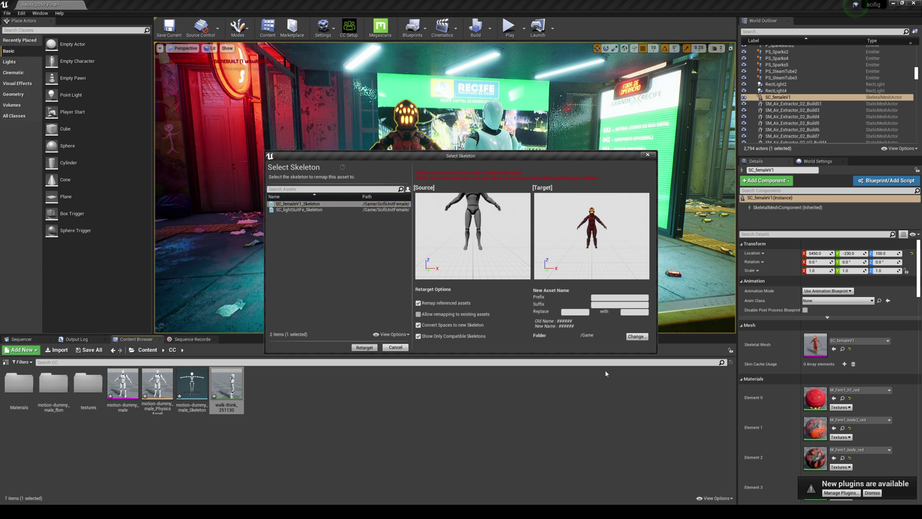
left_click(364, 347)
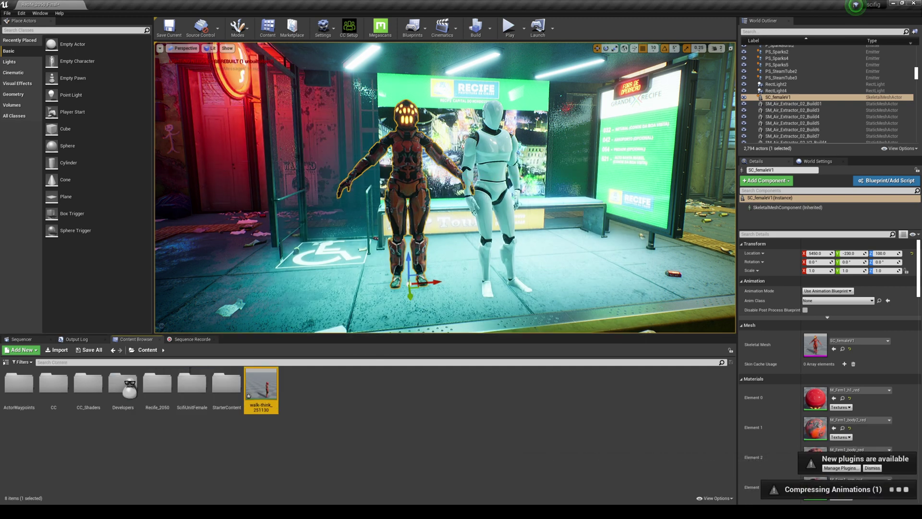
Replace the static SC_femaleV1 at the bus stop with the retargeted walk-think_251131 animation actor.
double_click(60, 398)
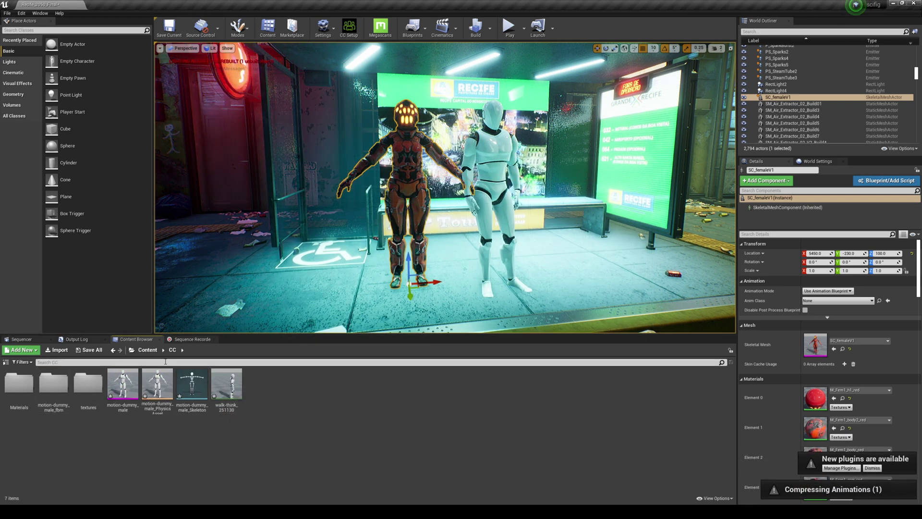
left_click(150, 351)
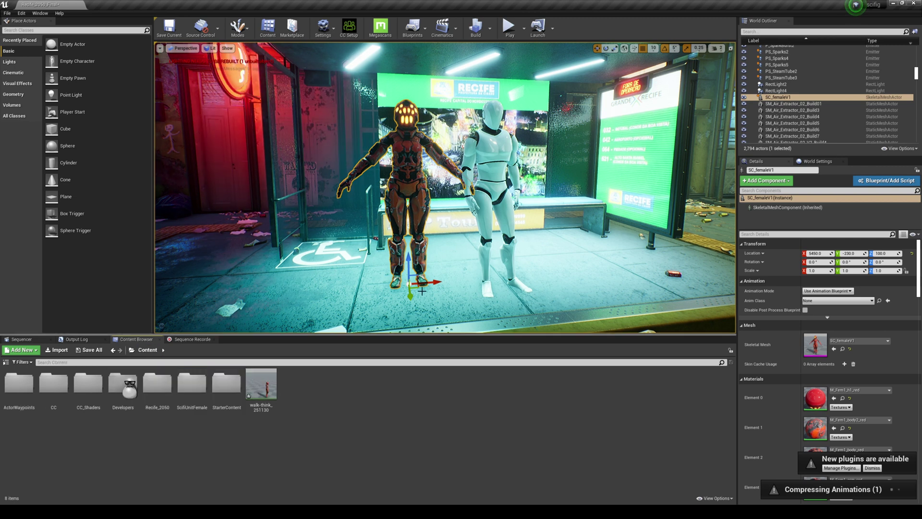
key("Delete")
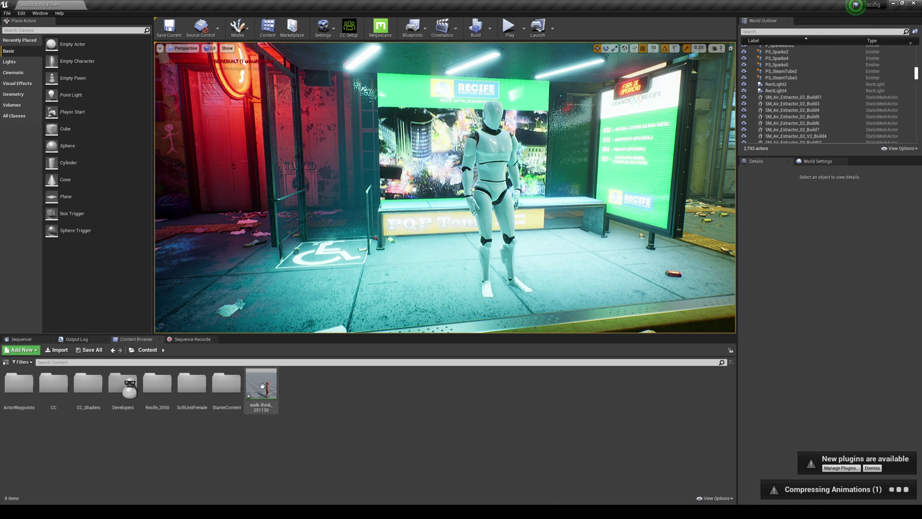
left_click_drag(262, 385, 391, 302)
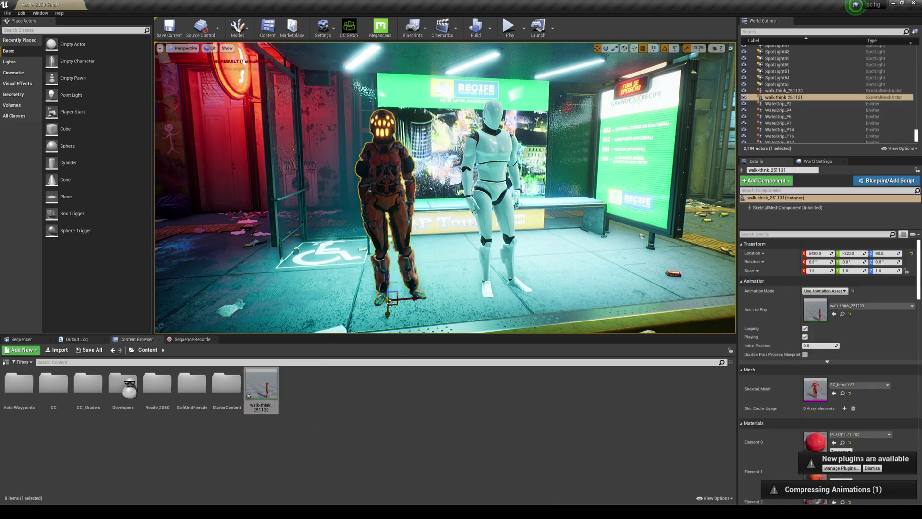
Play the level with Alt+P and move down the street to view both characters at the bus stop.
key("alt+p")
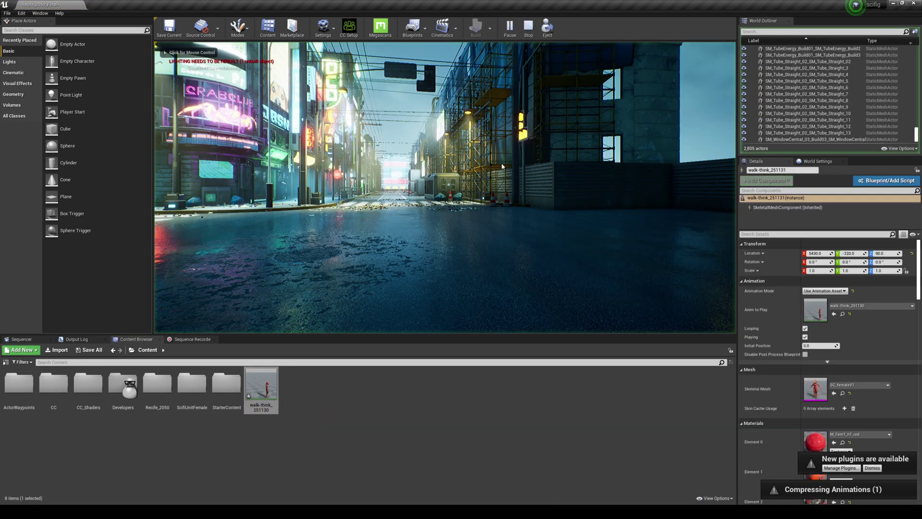
key("w")
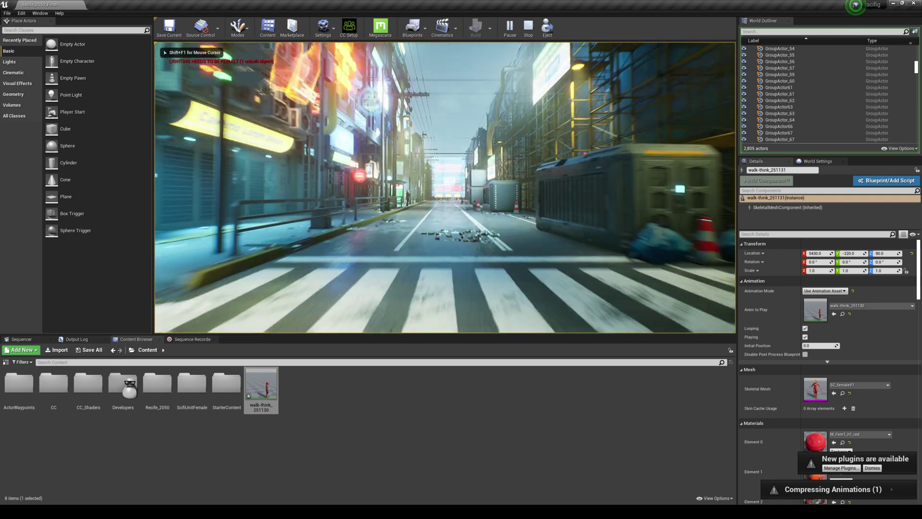
key("w")
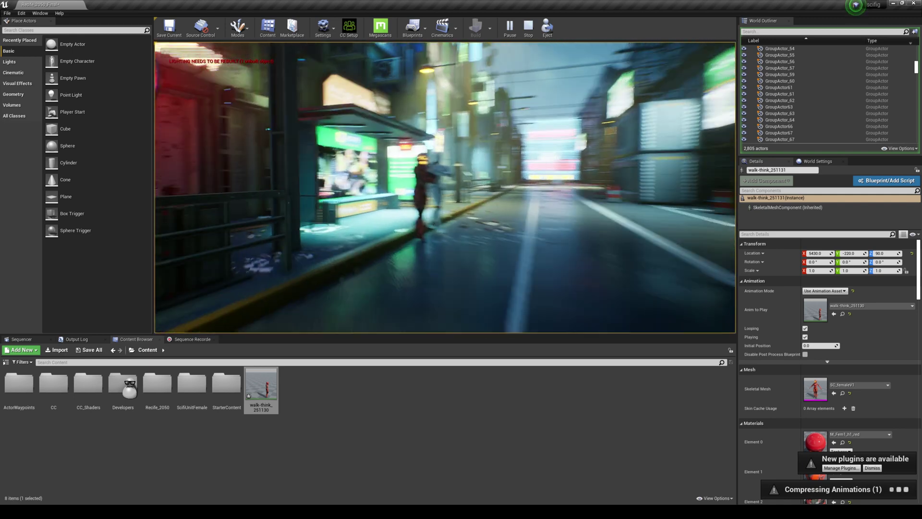
key("s")
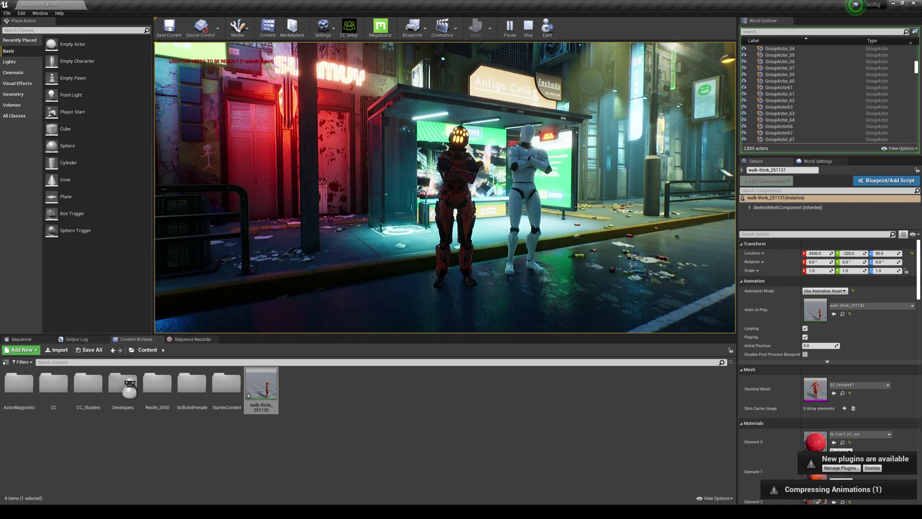
key("w")
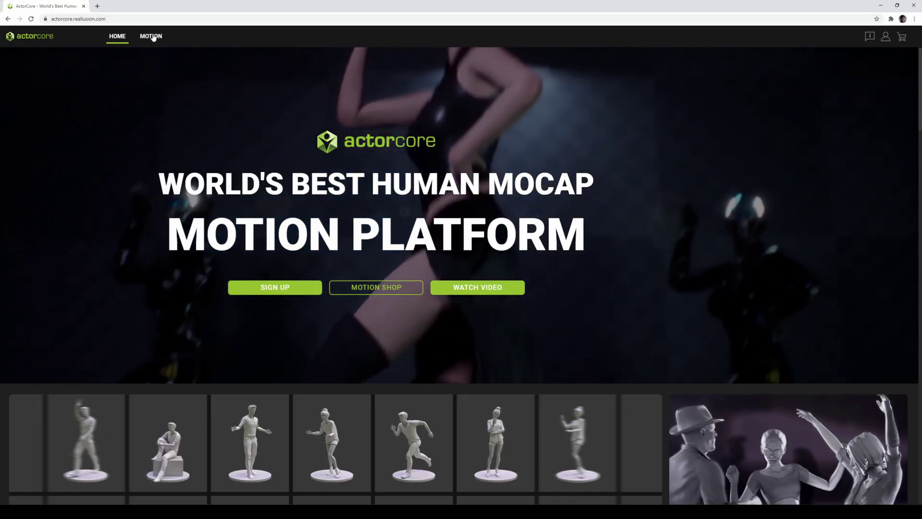
Preview ActorCore's free Walk01 motion, then return to the Unreal SC_femaleV1 skeleton editor.
left_click(151, 36)
left_click(24, 77)
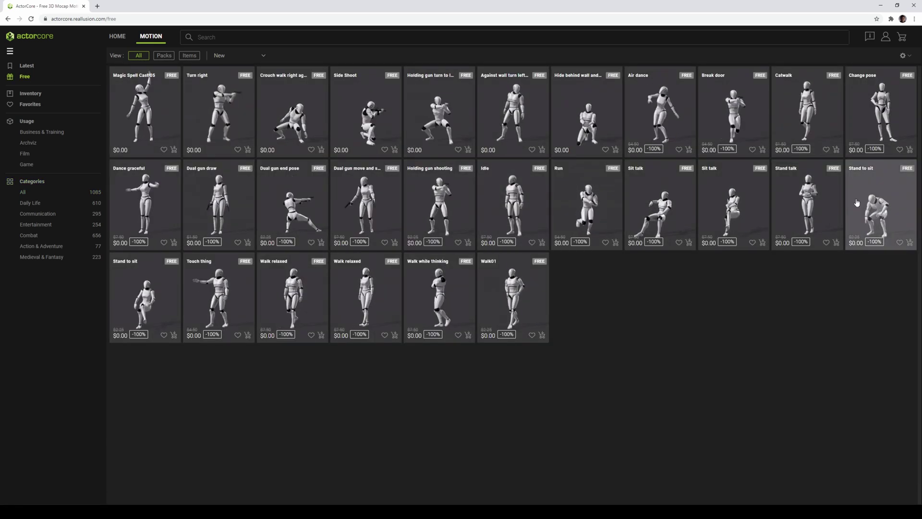
left_click(522, 296)
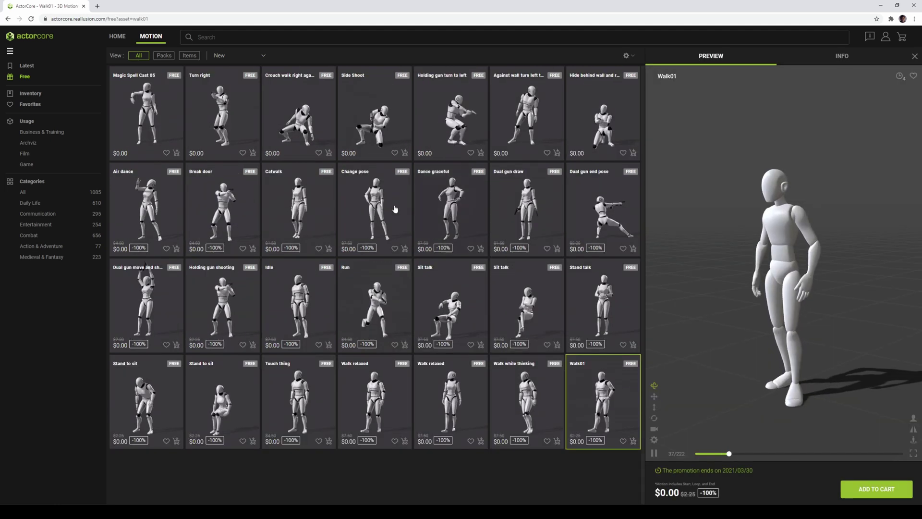
left_click(137, 478)
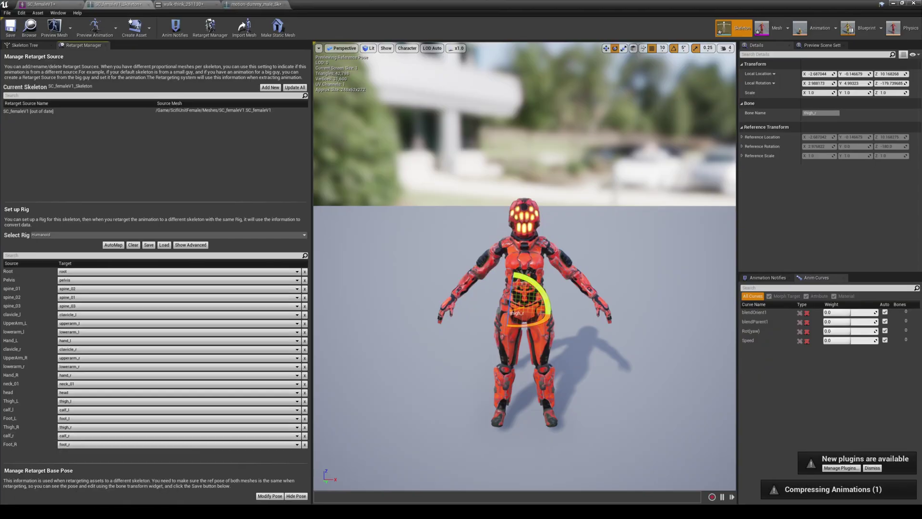
Back in the bus-stop level, open the CC content folder and fly the view closer to the characters.
left_click(55, 475)
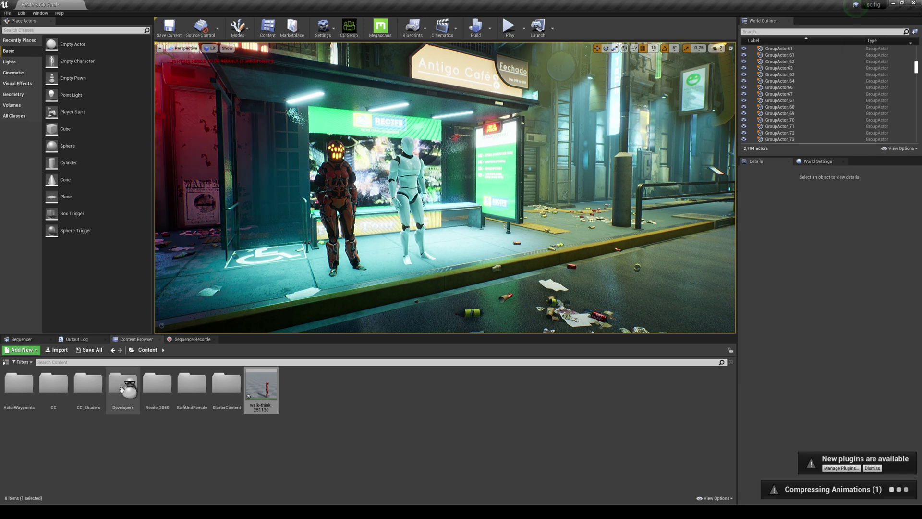
double_click(54, 383)
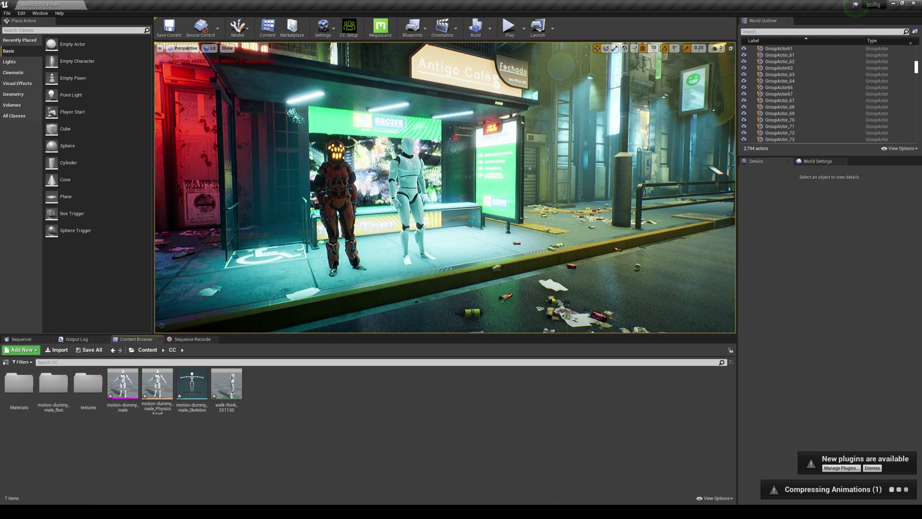
right_click_drag(420, 221, 420, 222)
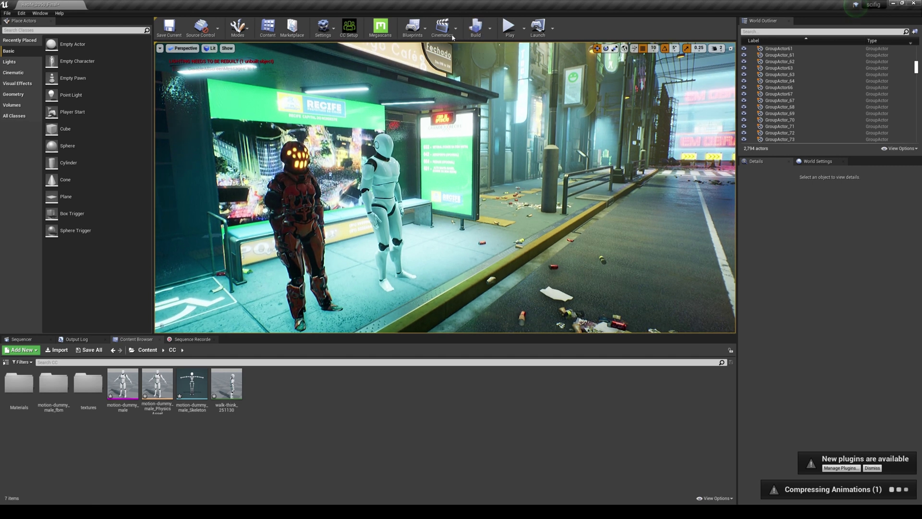
Add and save a NewLevelSequence, then add the walk-think_251131 actor as a track.
left_click(453, 37)
left_click(463, 47)
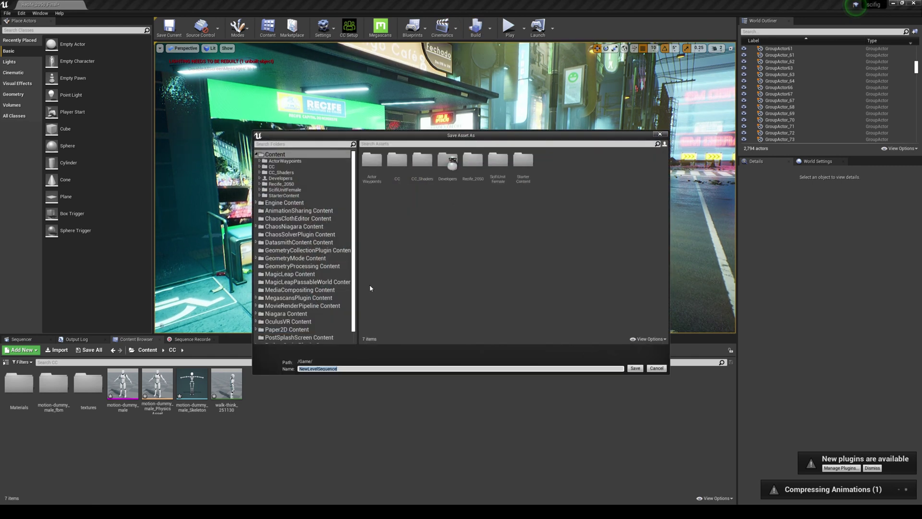
key("Return")
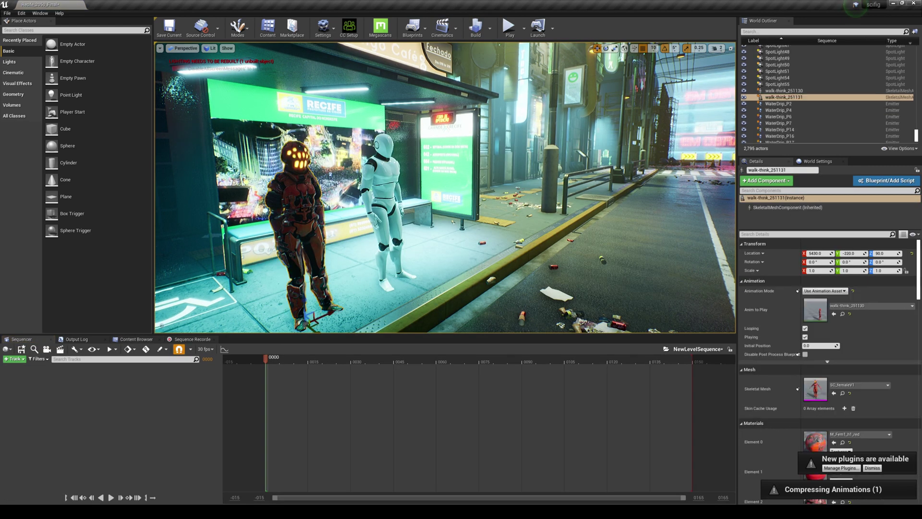
left_click(14, 358)
mouse_move(57, 367)
left_click(141, 346)
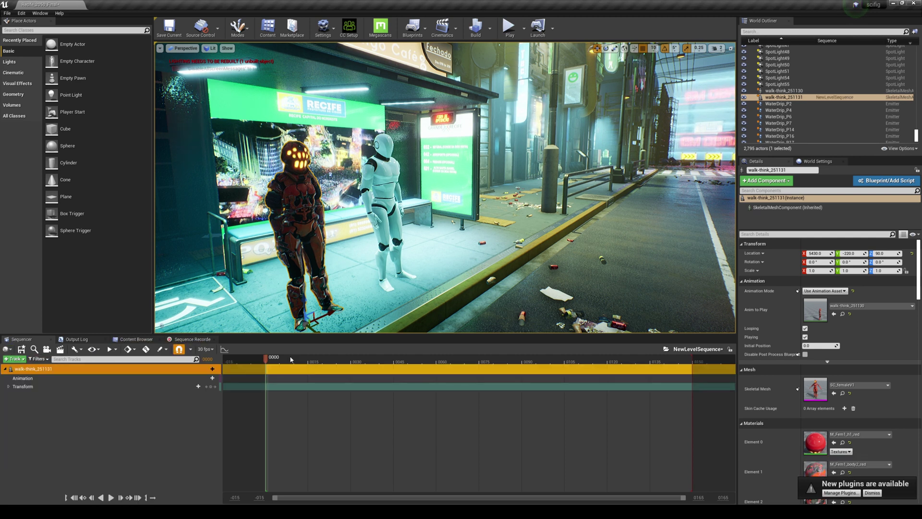
Add a cine camera with camera cuts, set the sequence to 24 fps, and aim it at the red character.
left_click(47, 349)
left_click(206, 349)
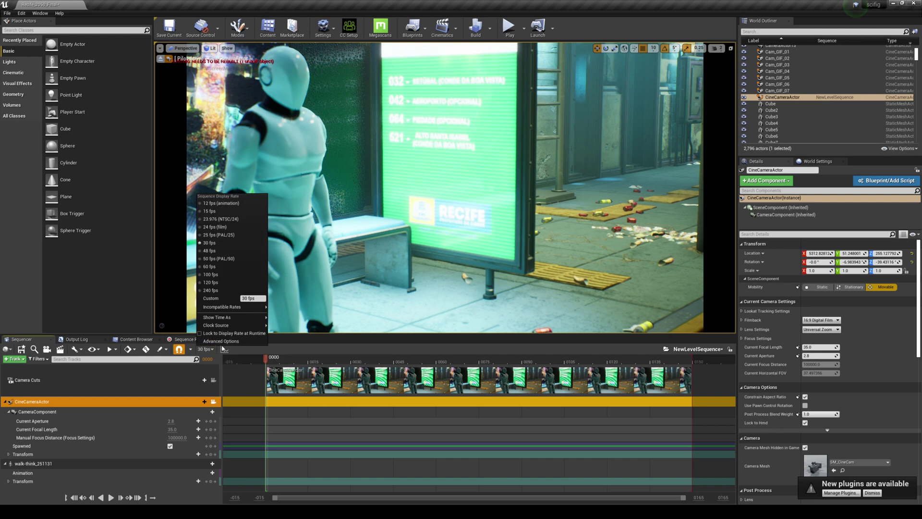
left_click(228, 226)
right_click_drag(227, 226, 211, 226)
Set the red character's Animation Mode to Use Animation Blueprint and reframe the camera on her head.
left_click(423, 162)
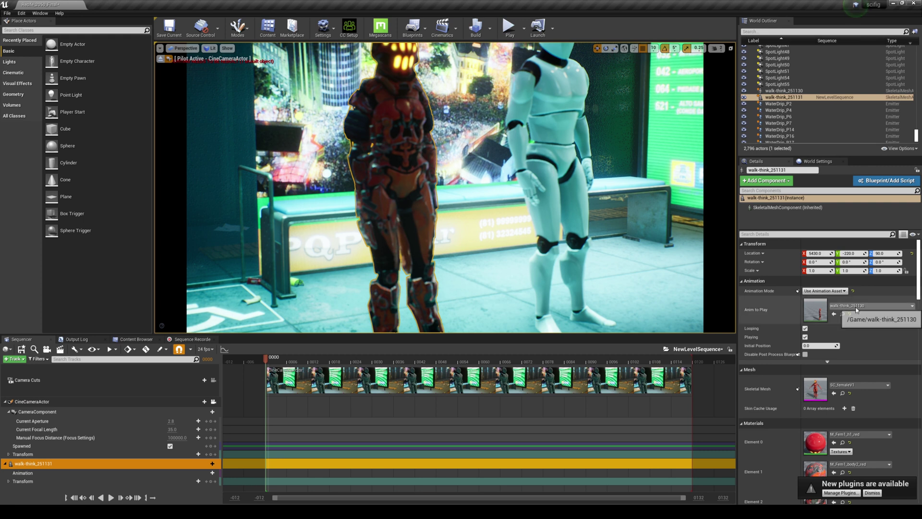
left_click(852, 290)
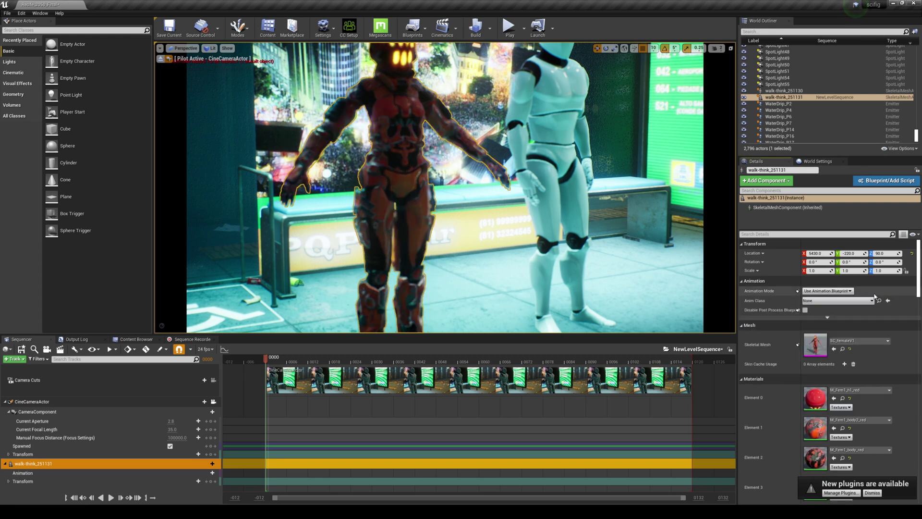
right_click_drag(460, 190, 454, 185)
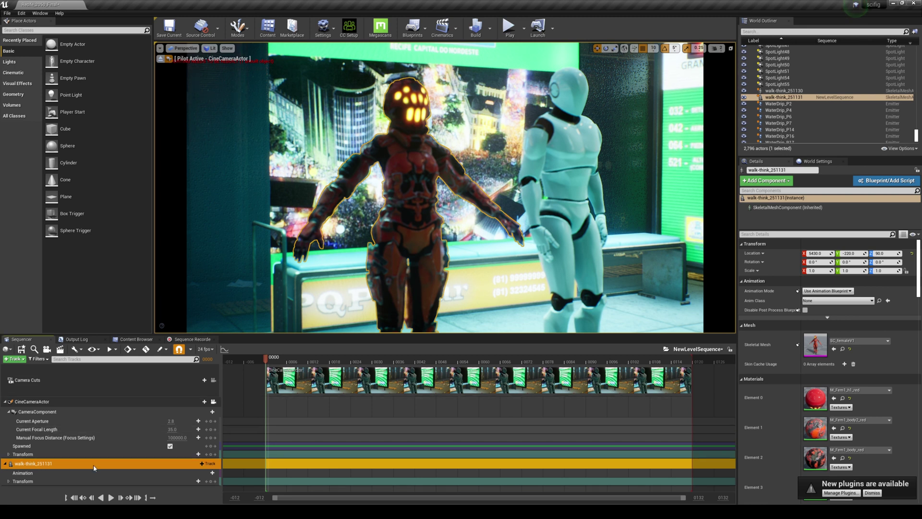
Add the walk-think_251130 animation, found by searching 'think', to her track and play the sequence.
left_click(208, 474)
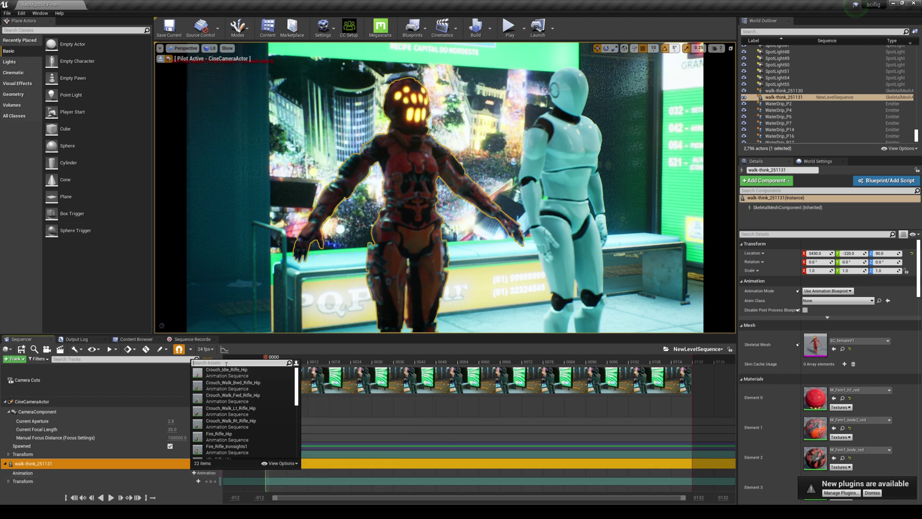
type("think")
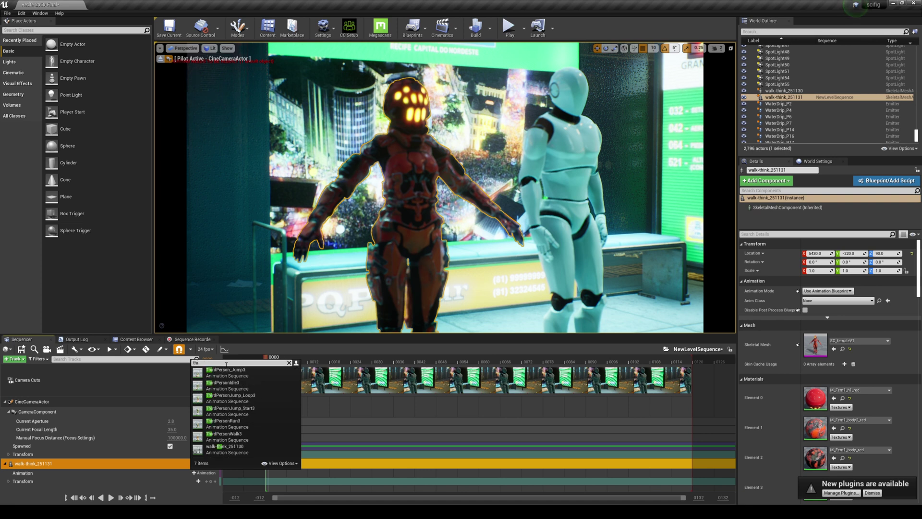
left_click(224, 369)
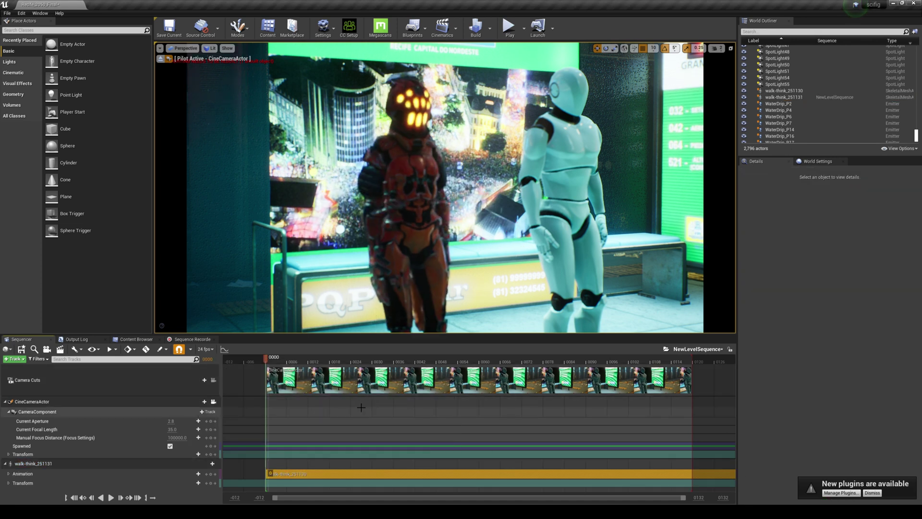
key("space")
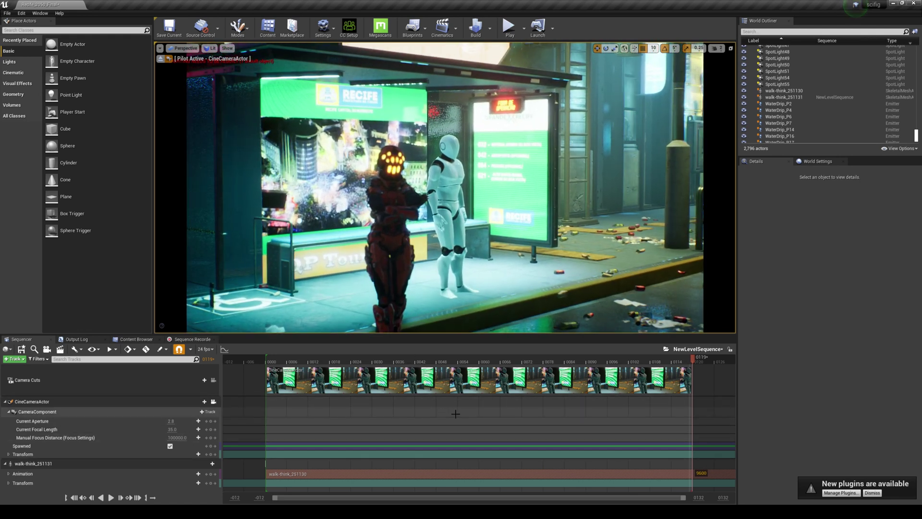
Extend the sequence's playback end and stretch the camera cut section to cover the longer range.
scroll(525, 457, "down", 5)
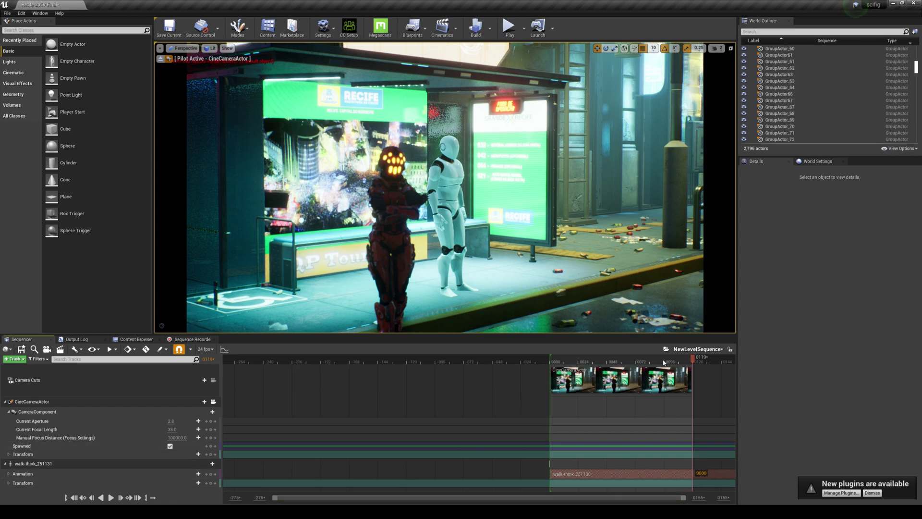
left_click_drag(692, 358, 653, 358)
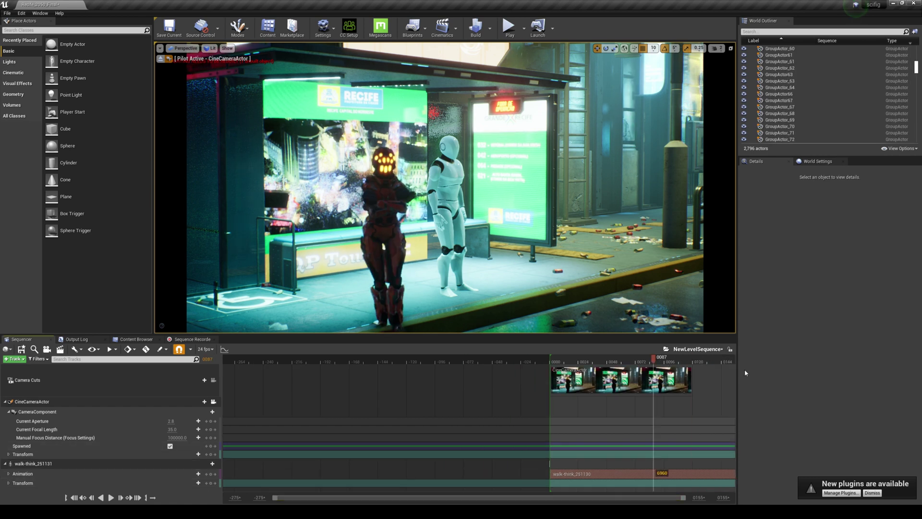
scroll(690, 384, "down", 3)
left_click_drag(675, 382, 722, 381)
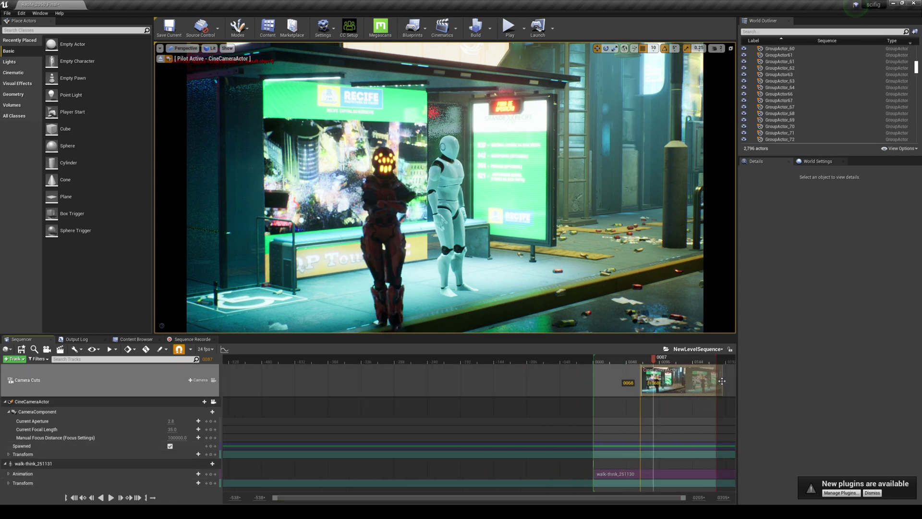
key("ctrl+z")
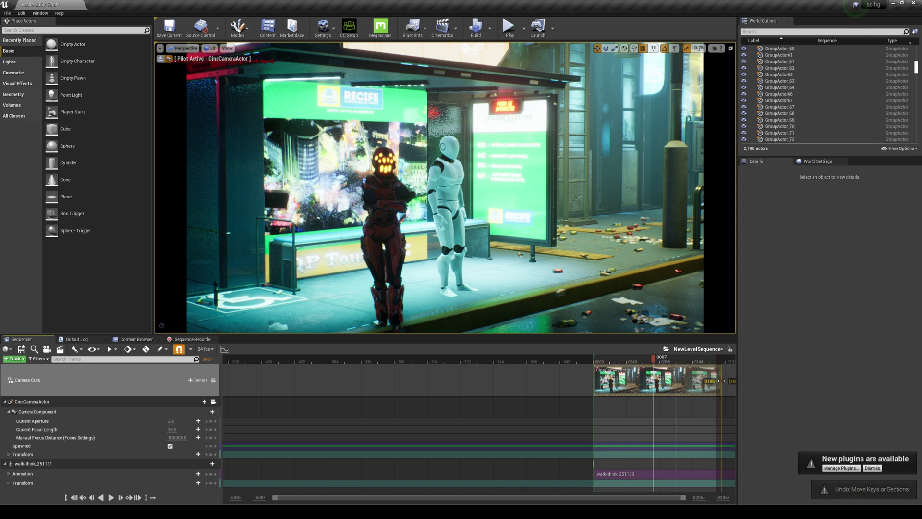
scroll(698, 400, "down", 3)
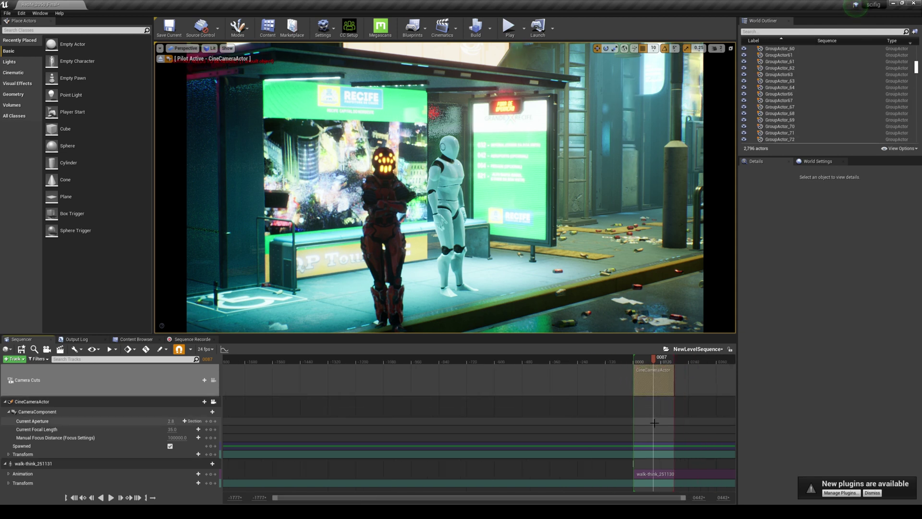
left_click_drag(672, 361, 720, 361)
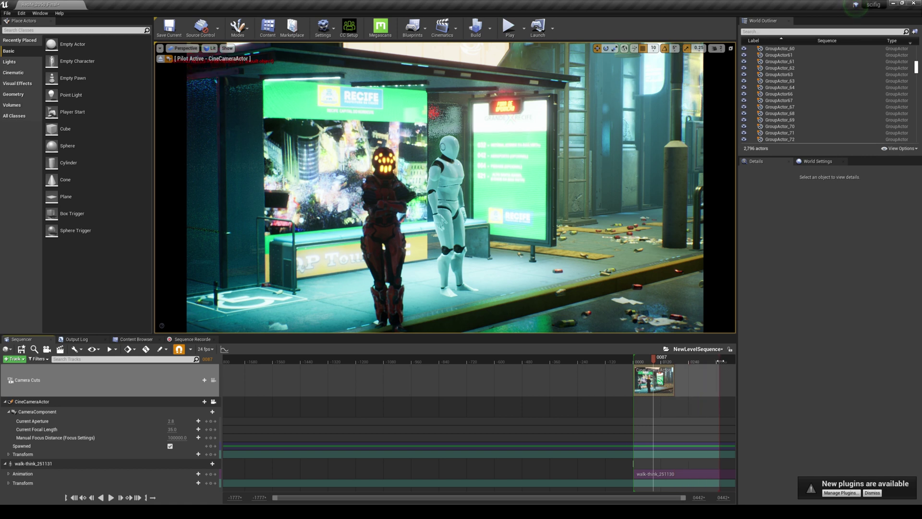
left_click_drag(674, 386, 720, 386)
Play the sequence and watch the walk from the free perspective view through frame 389.
key("space")
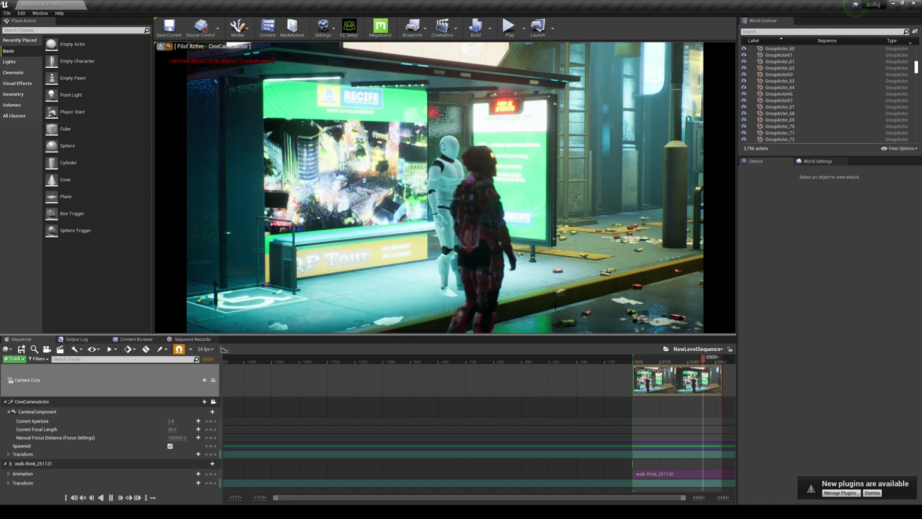
left_click(554, 306)
right_click_drag(445, 178, 444, 177)
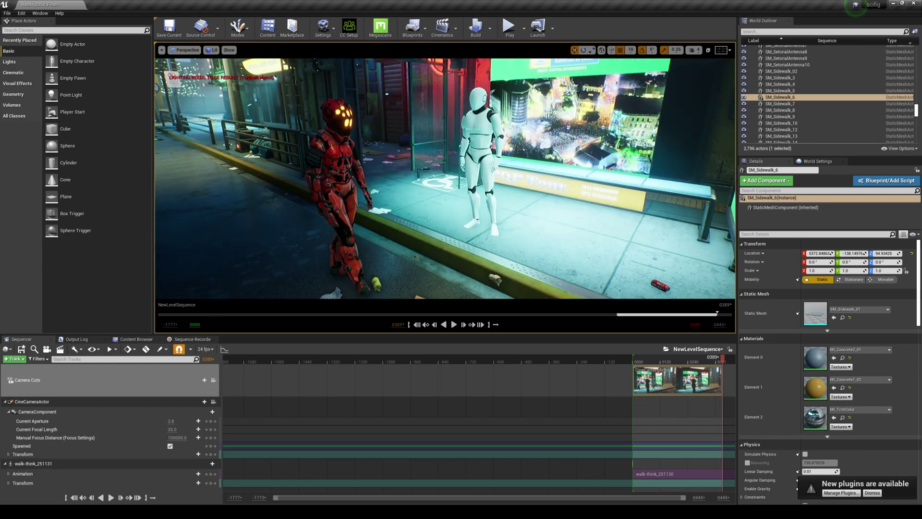